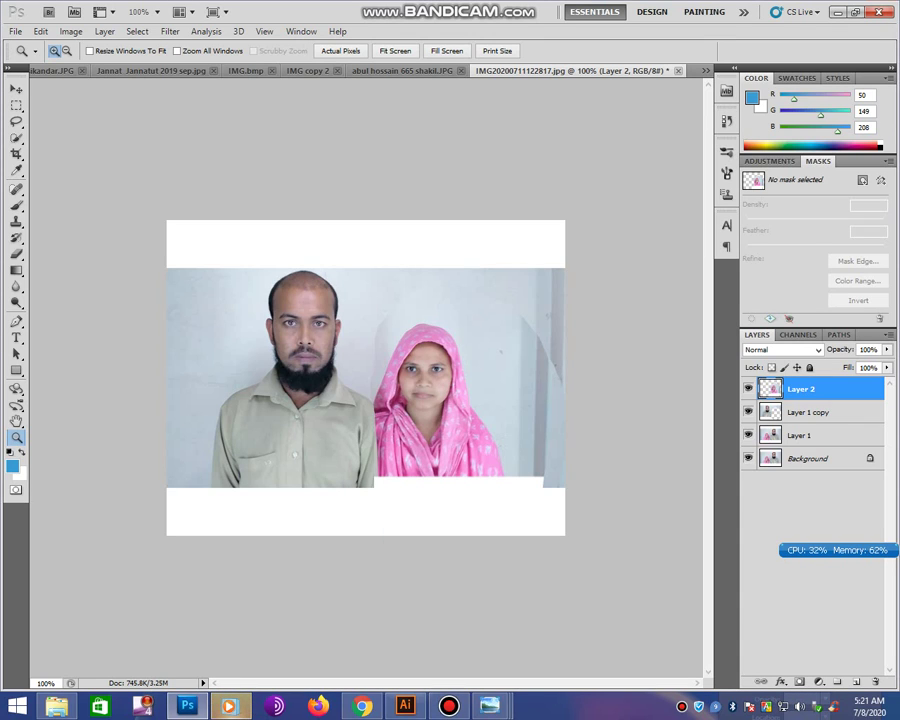
- Nudge Layer 2 a few pixels right and down with the Move tool
key(v)
key(Right)
key(Right)
key(Right)
key(shift+Down)
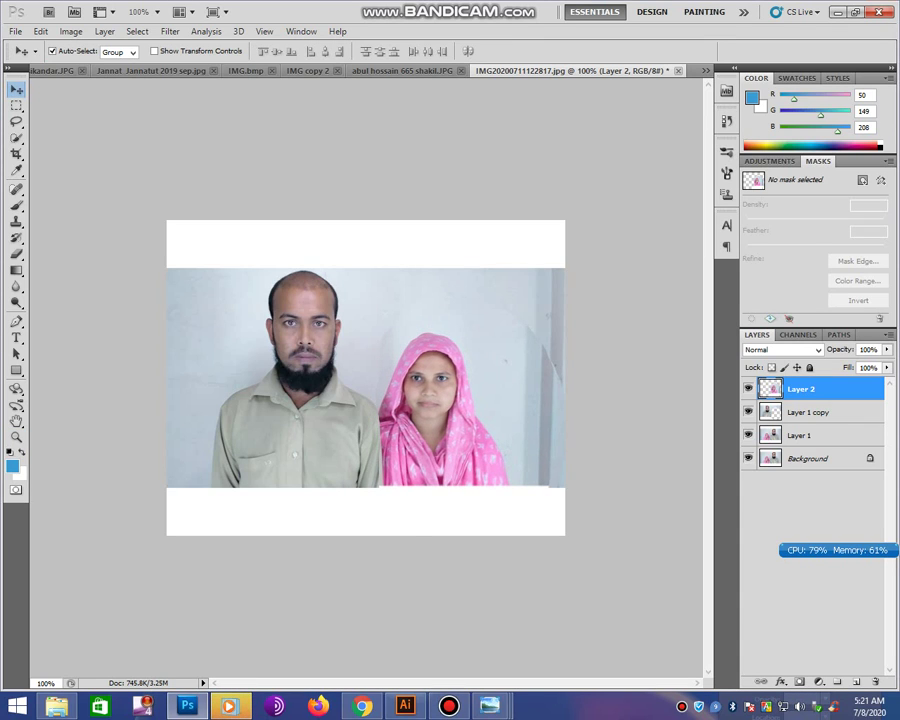
key(Left)
key(Down)
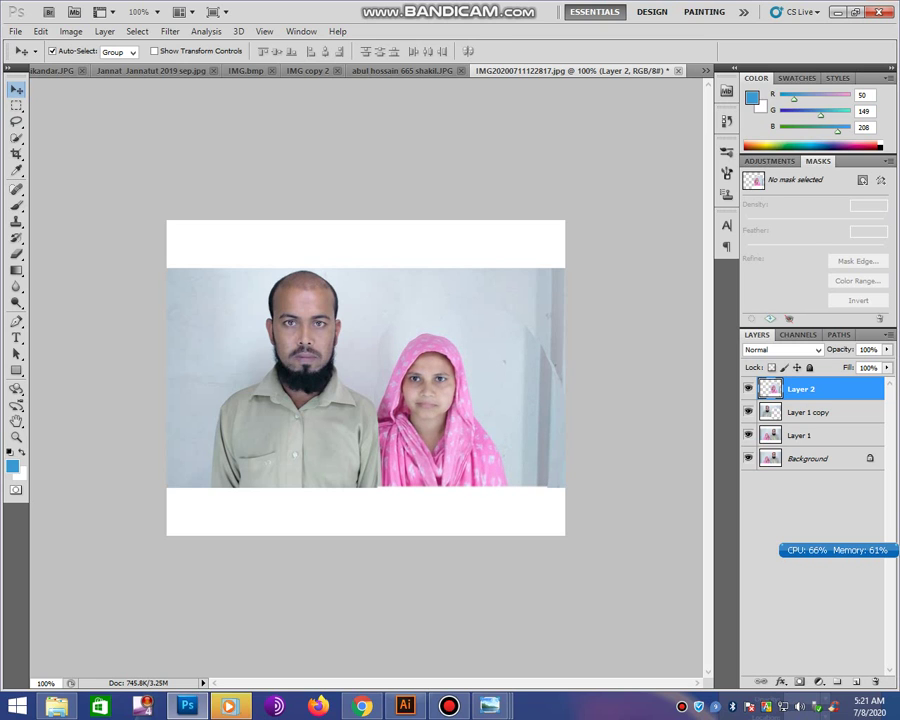
- Zoom to 300% and erase Layer 2's edge along the man's shirt seam
key(z)
drag(311, 352, 562, 532)
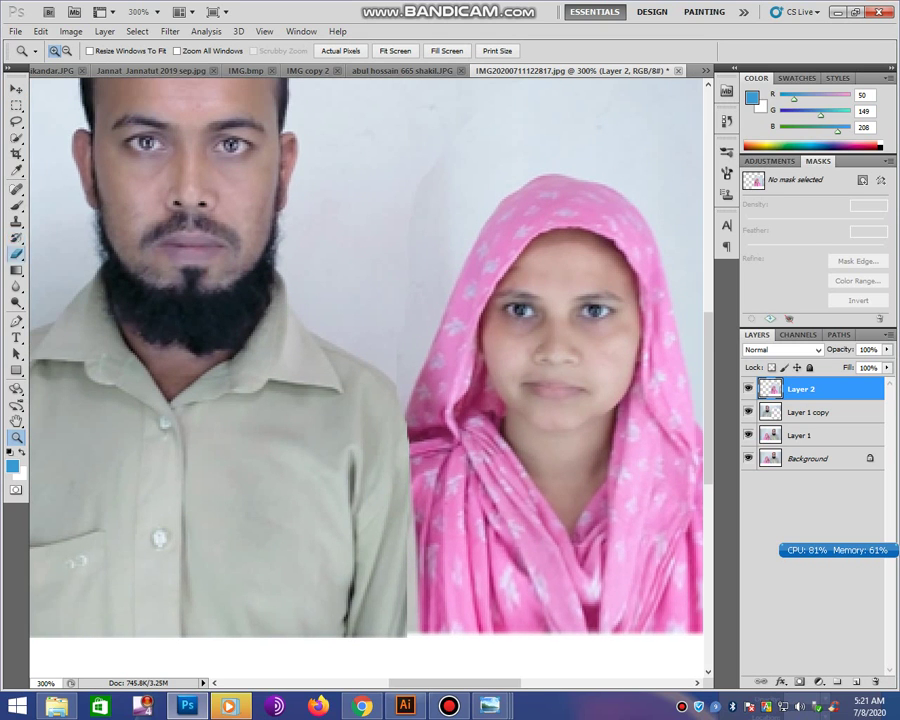
click(16, 254)
click(73, 253)
right_click(391, 409)
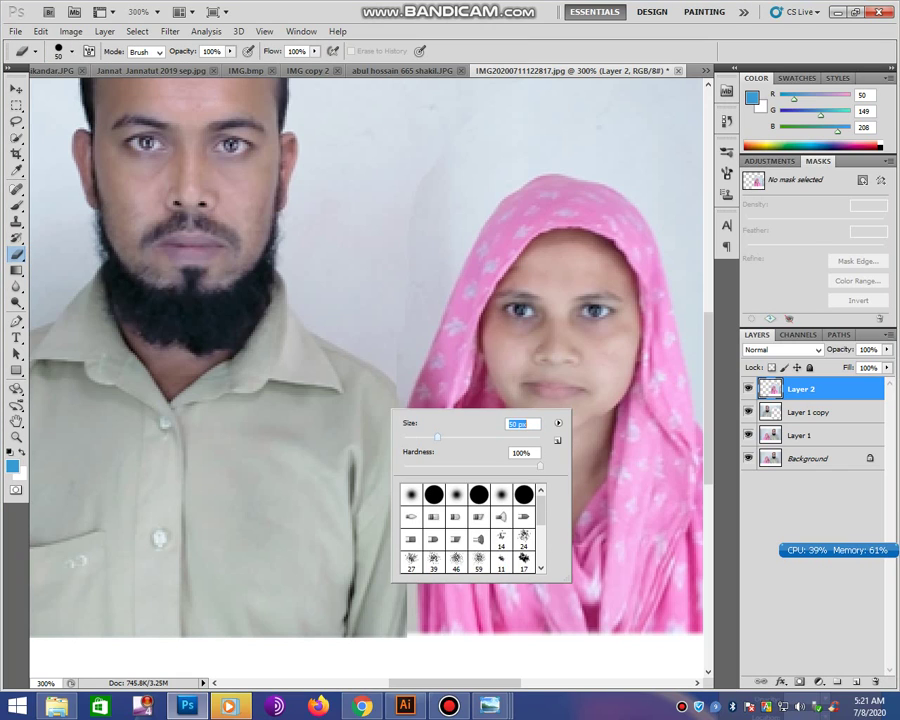
key(Return)
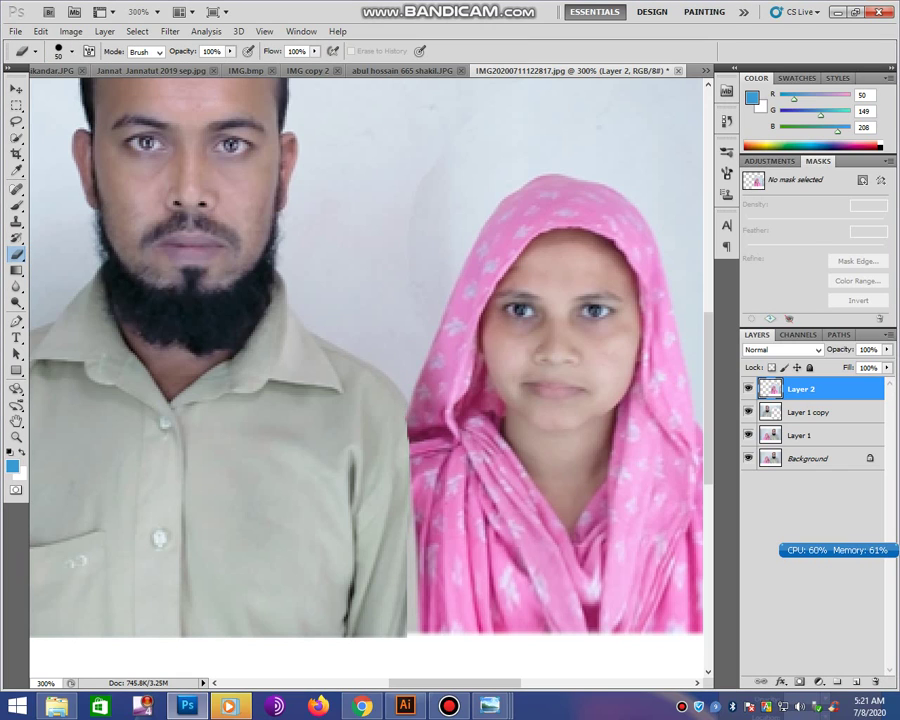
scroll(370, 360, down, 1)
scroll(370, 360, down, 3)
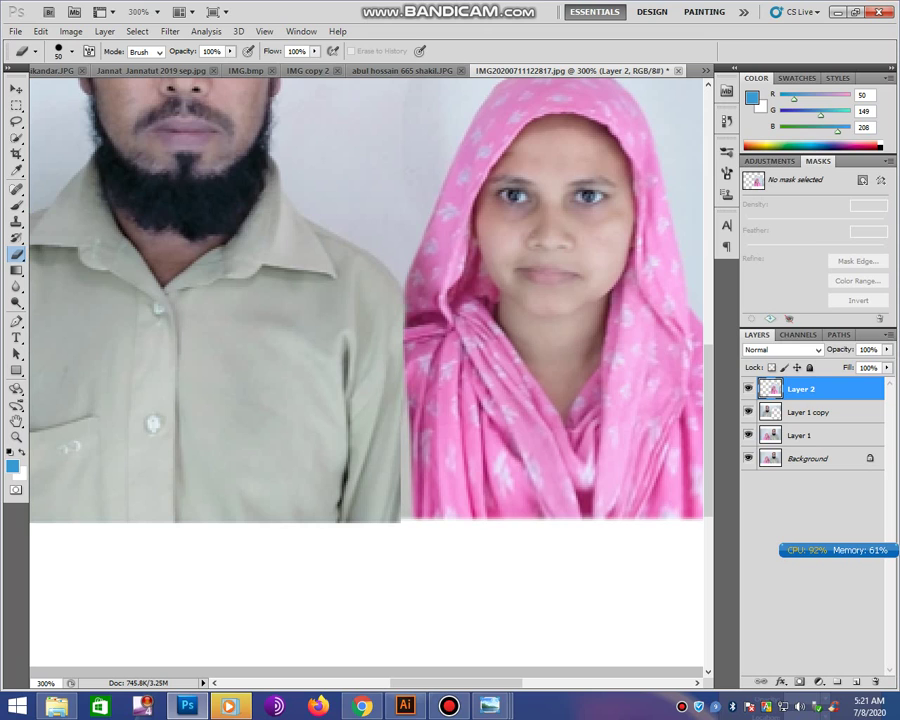
drag(410, 430, 410, 505)
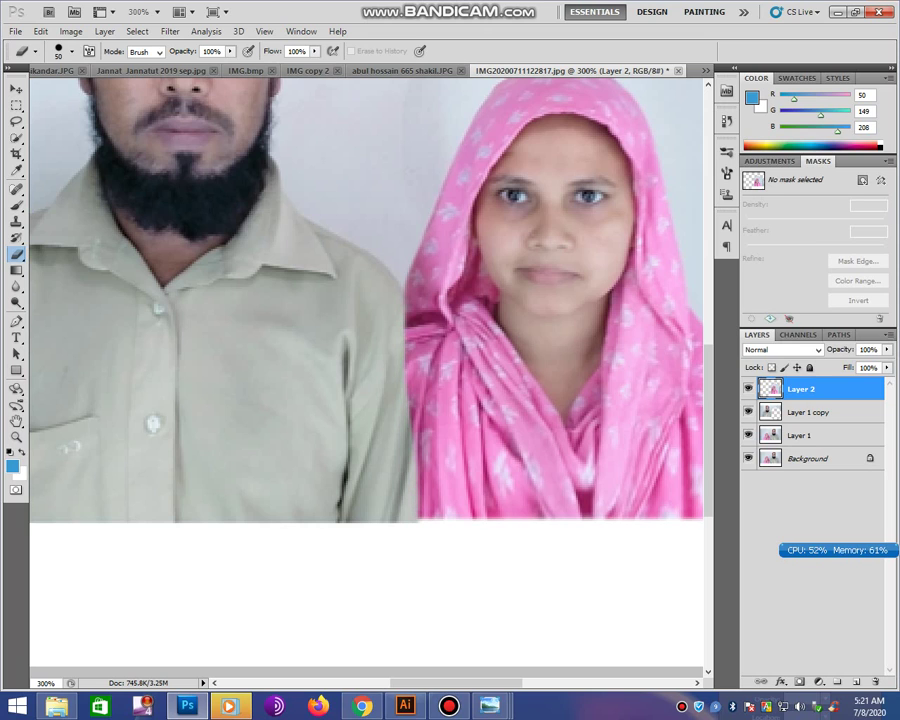
- Zoom out and back in to inspect the erased seam
key(z)
key(ctrl+1)
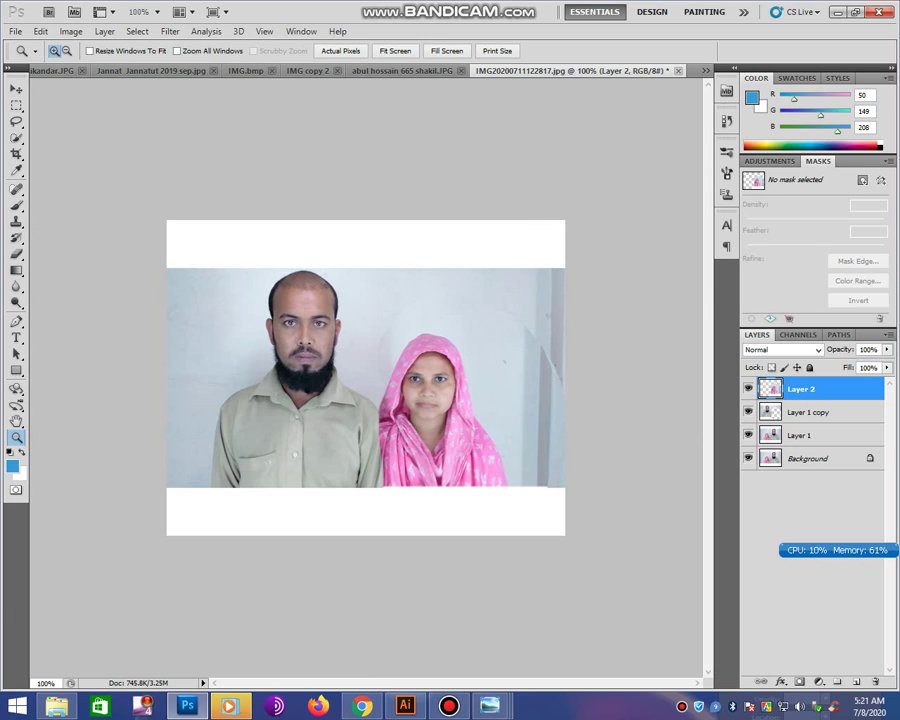
key(ctrl+0)
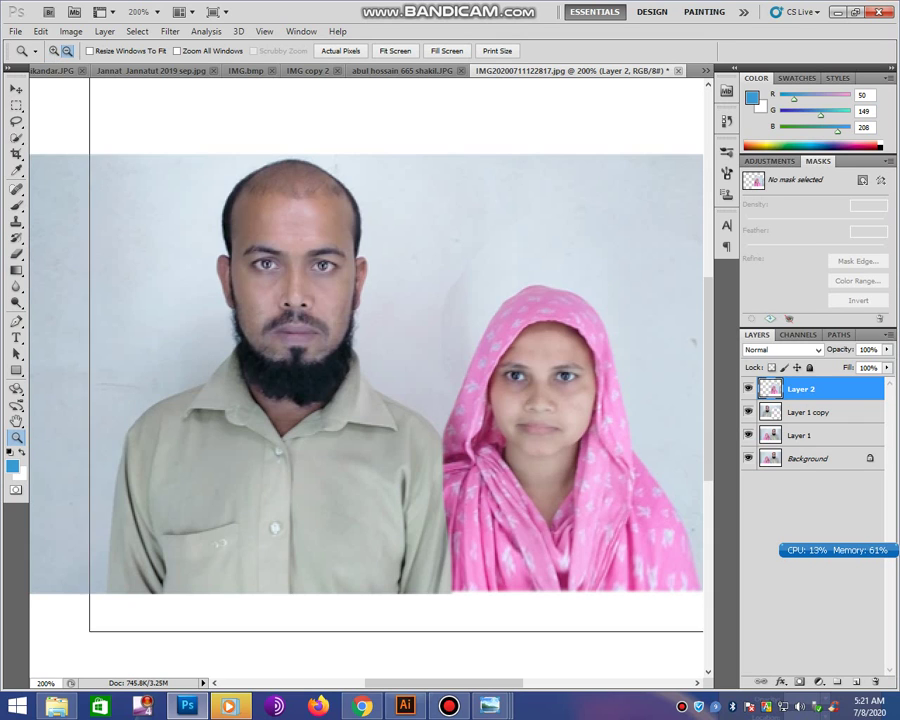
key(ctrl+1)
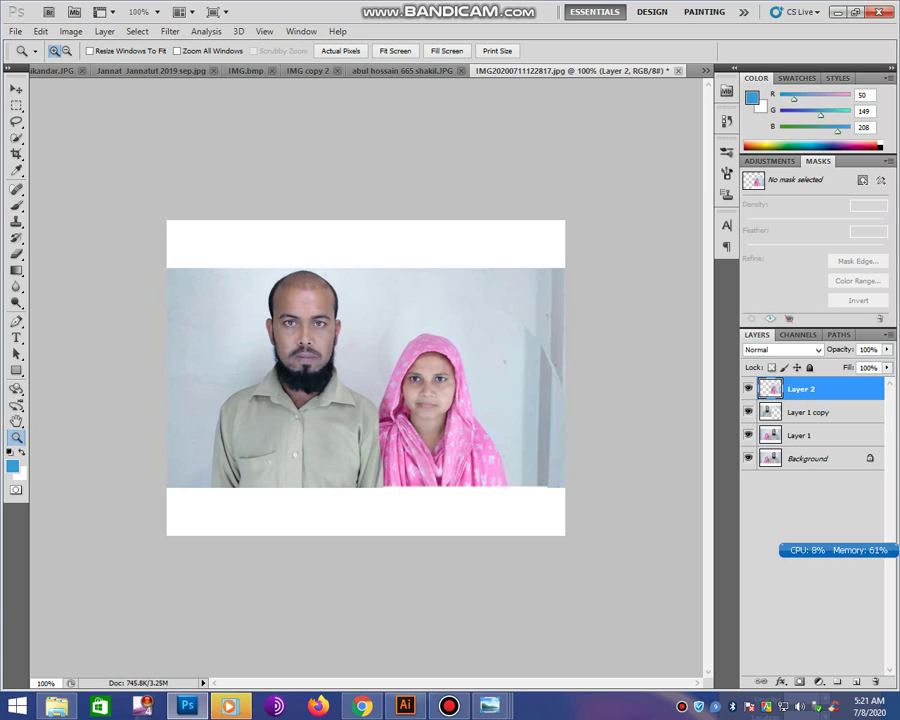
- Set the Eraser brush size to 88 px
right_click(17, 254)
click(60, 250)
right_click(506, 316)
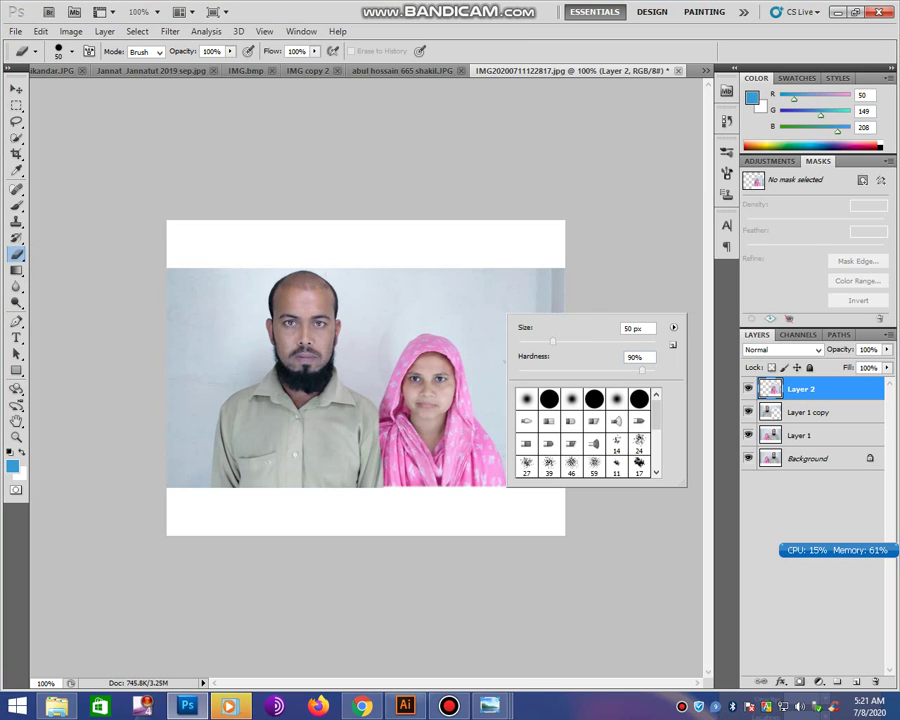
text(88)
key(Return)
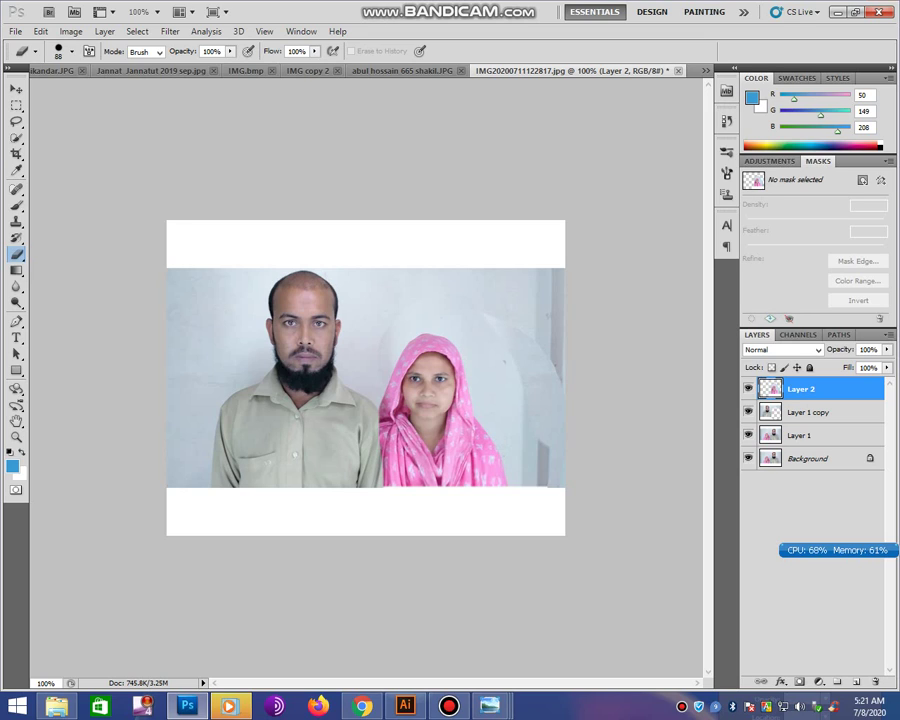
- Move Layer 2 up about 8 px and scale it to about 104%
key(v)
drag(334, 315, 324, 308)
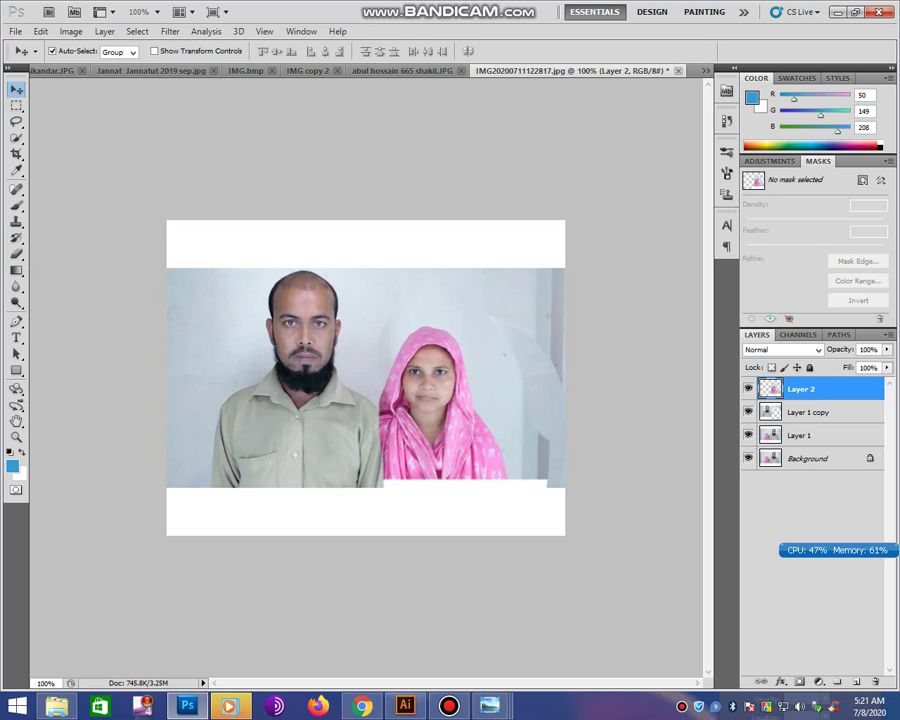
key(Up)
key(Up)
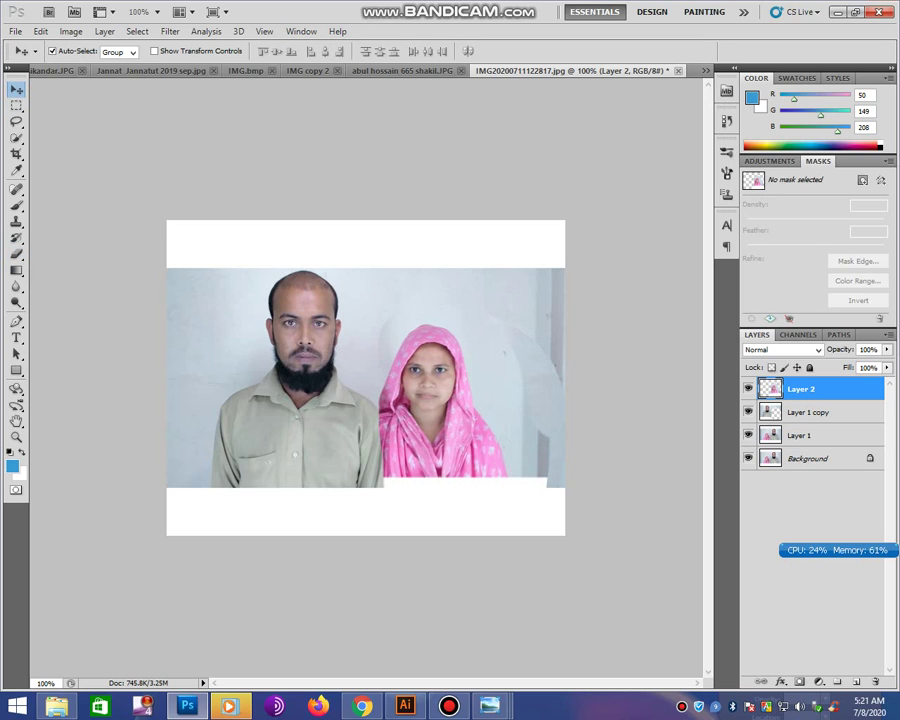
key(ctrl+t)
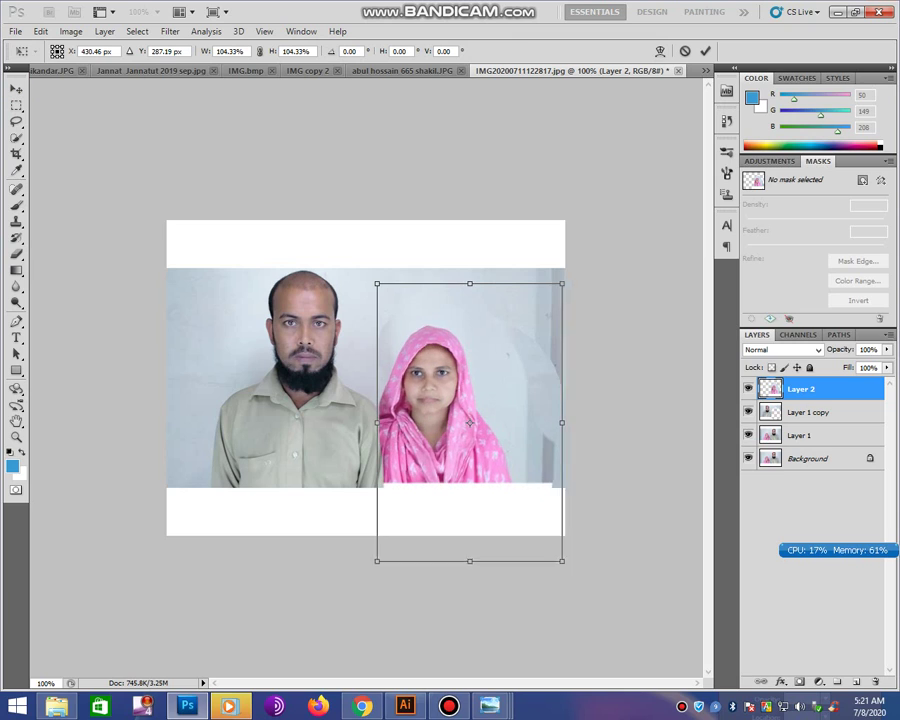
drag(554, 548, 565, 561)
key(Return)
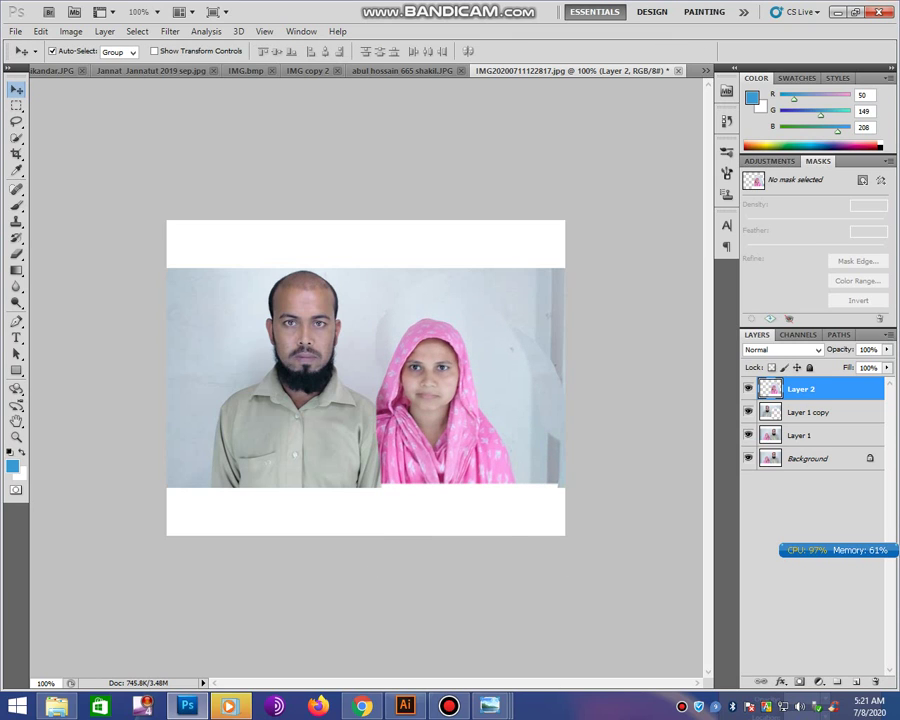
- Crop the photo around the couple, zoom out to 66.7%, and delete Layer 2
click(16, 153)
drag(182, 234, 564, 530)
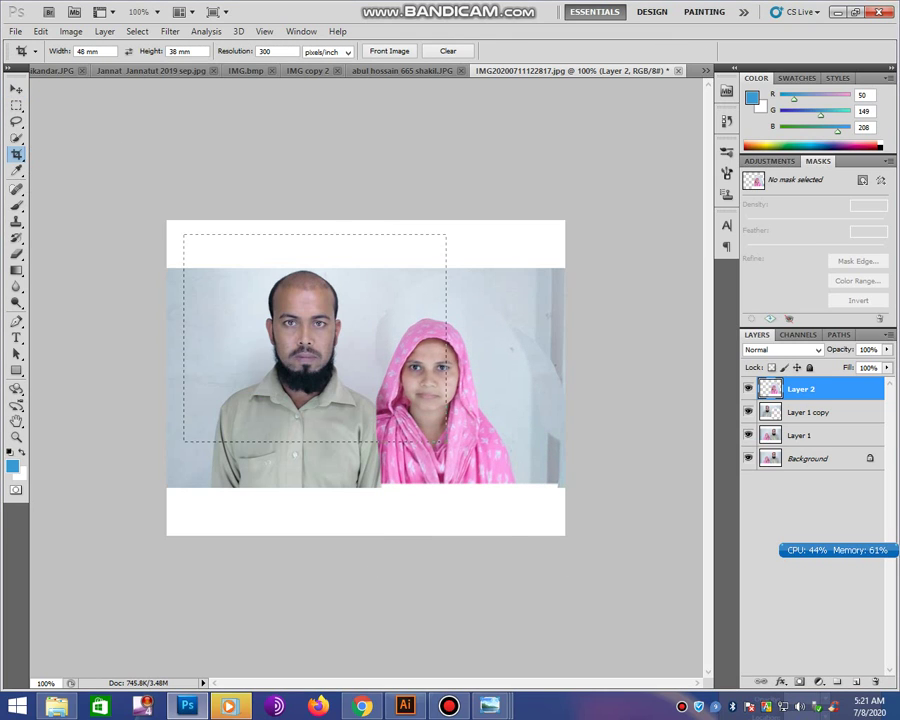
key(Return)
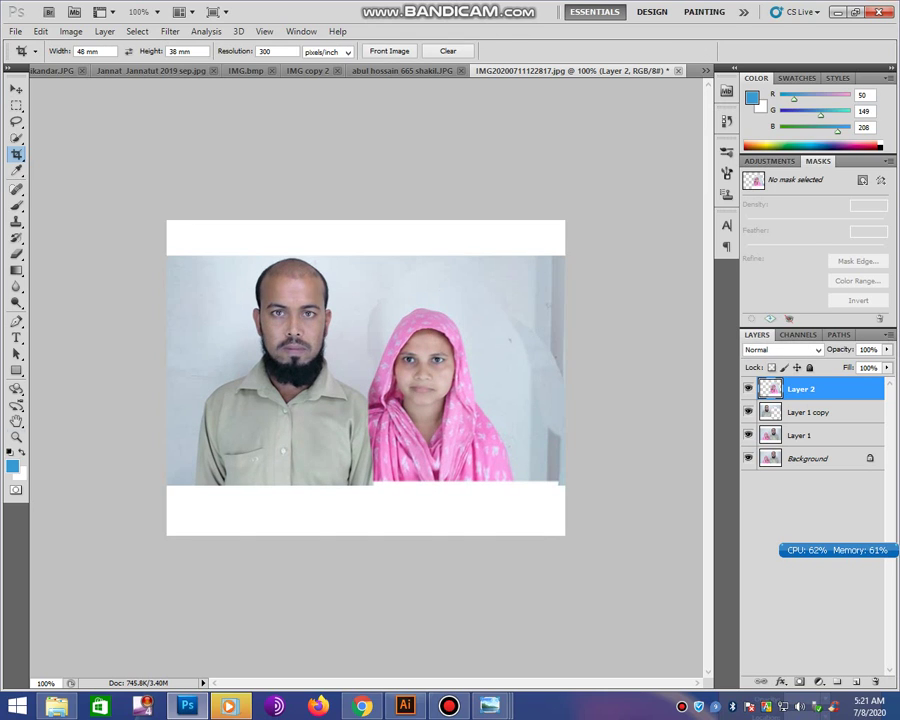
key(z)
key(ctrl+minus)
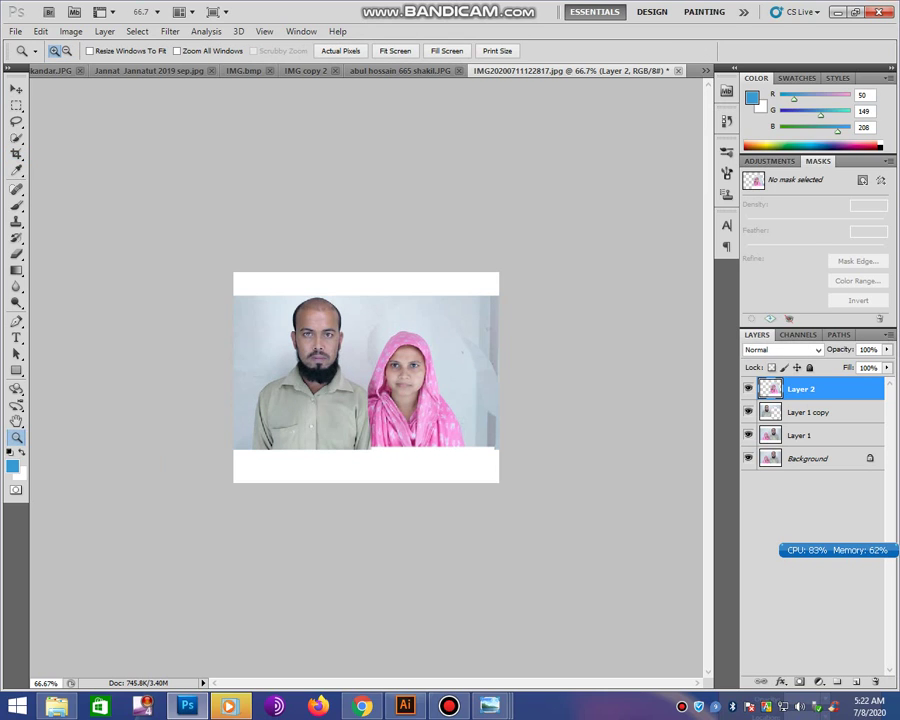
key(Delete)
- Free Transform Layer 1 copy to about 144% so it fills the canvas
key(ctrl+t)
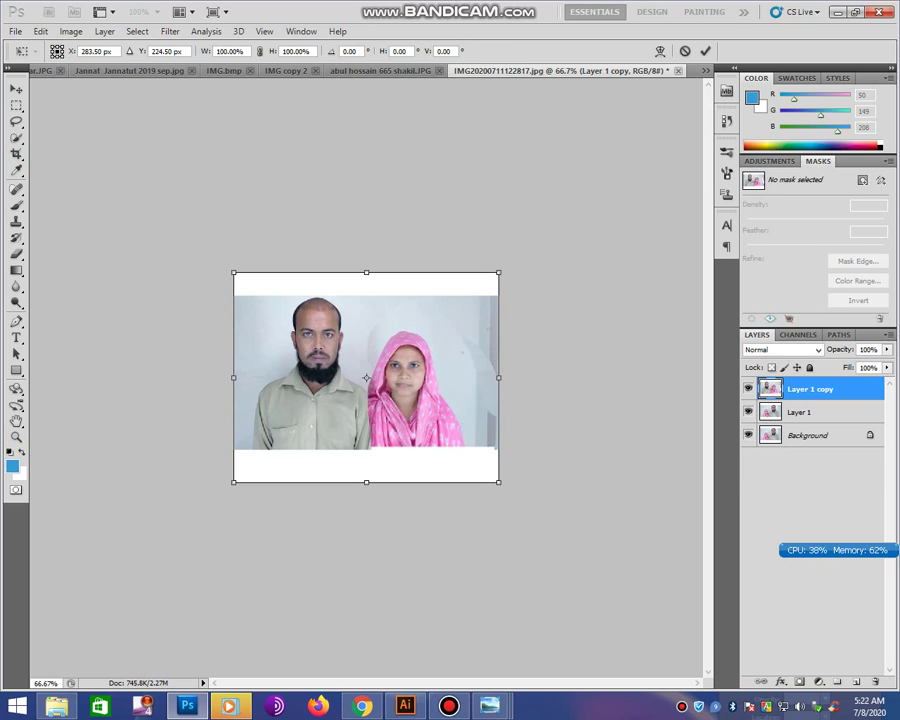
drag(499, 482, 568, 536)
drag(450, 450, 426, 440)
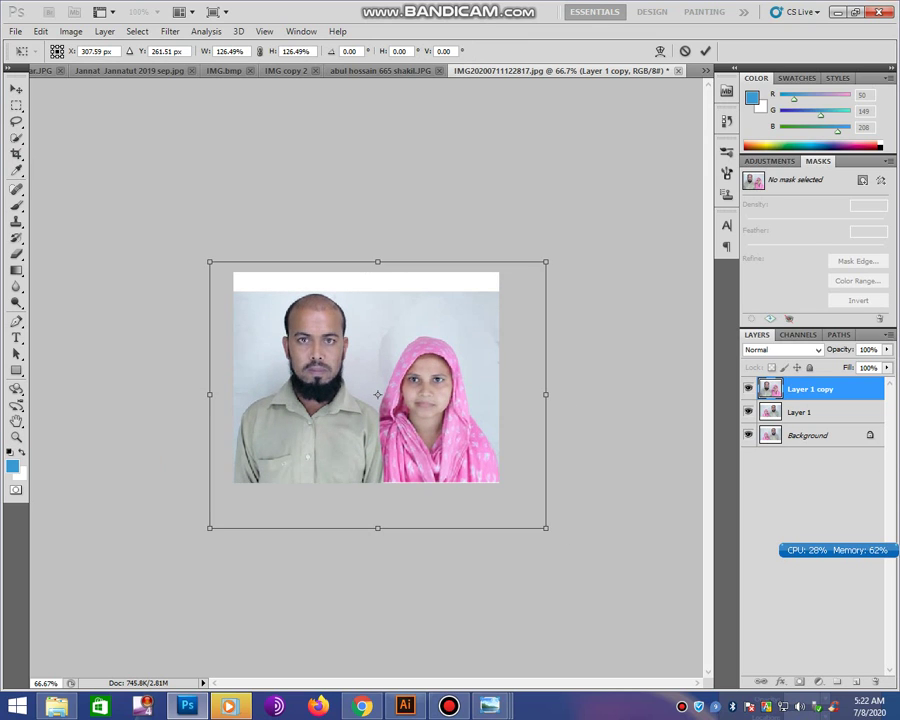
drag(546, 528, 569, 546)
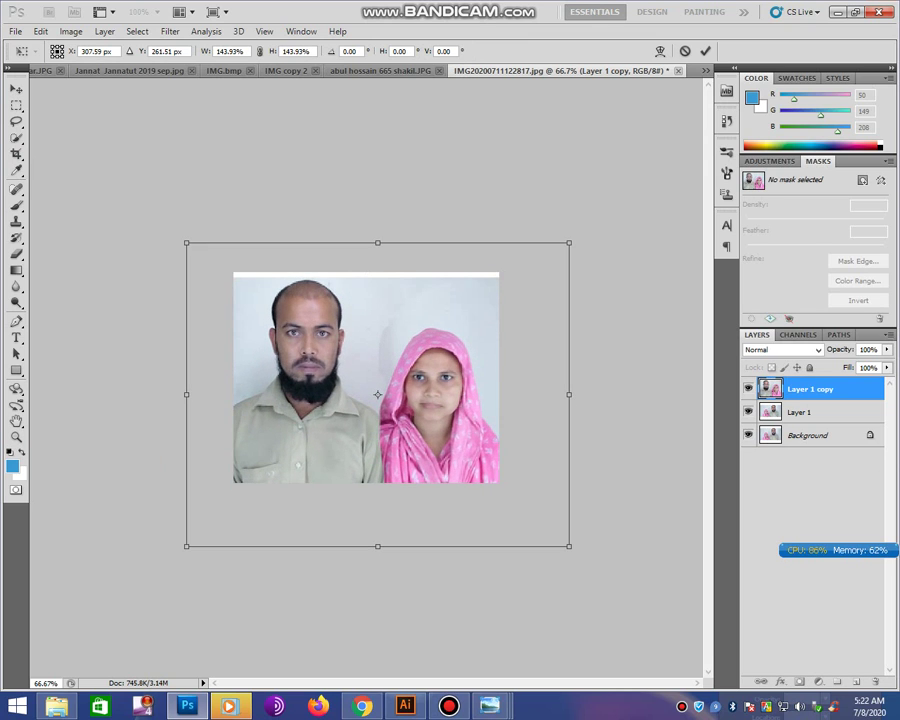
key(Return)
- Duplicate the enlarged layer as Layer 1 copy 2 and bring up Curves
key(z)
key(ctrl+plus)
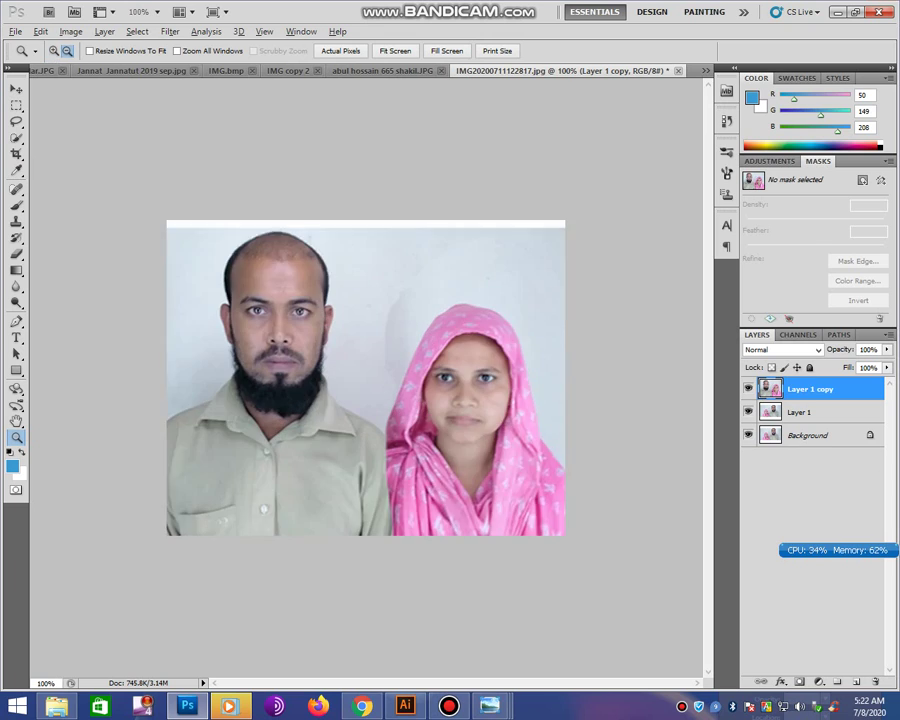
key(ctrl+minus)
key(ctrl+j)
key(ctrl+m)
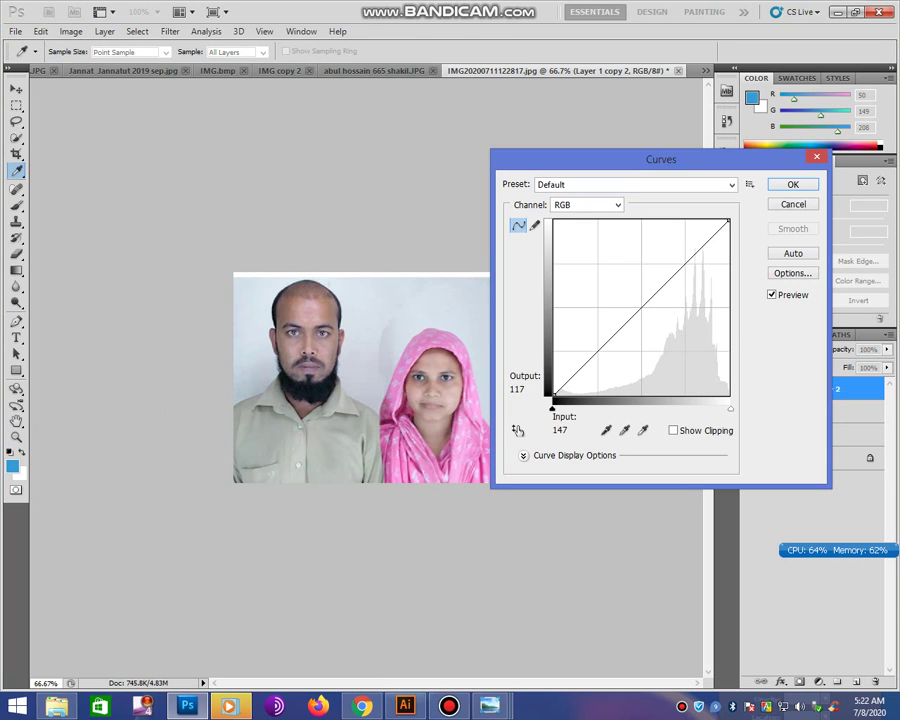
- Brighten Layer 1 copy 2 by raising the Curves line, then choose the plain Eraser
drag(654, 314, 655, 276)
key(Return)
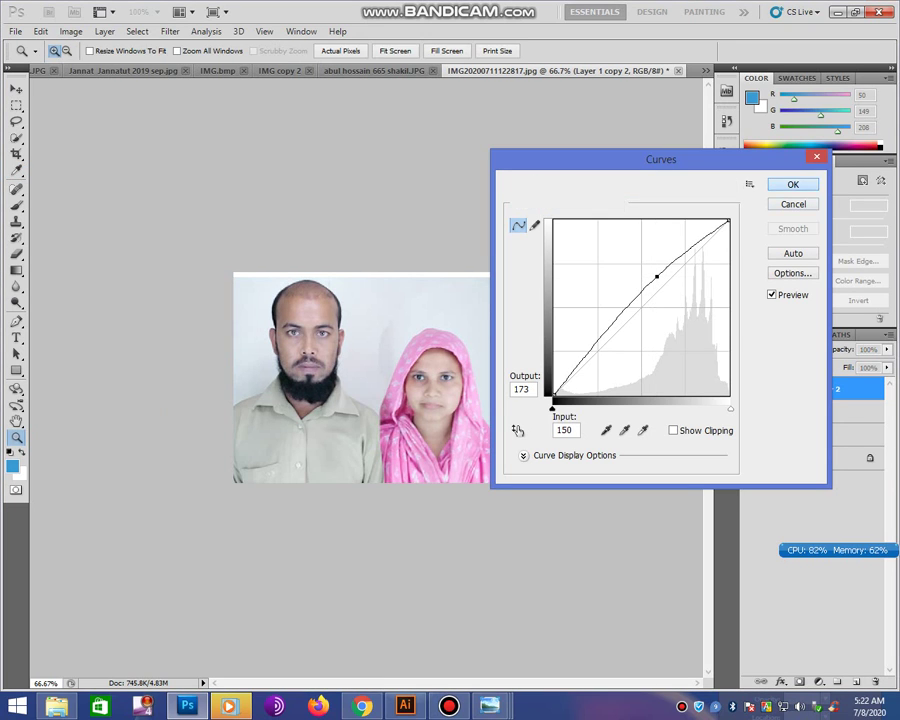
right_click(16, 254)
click(70, 253)
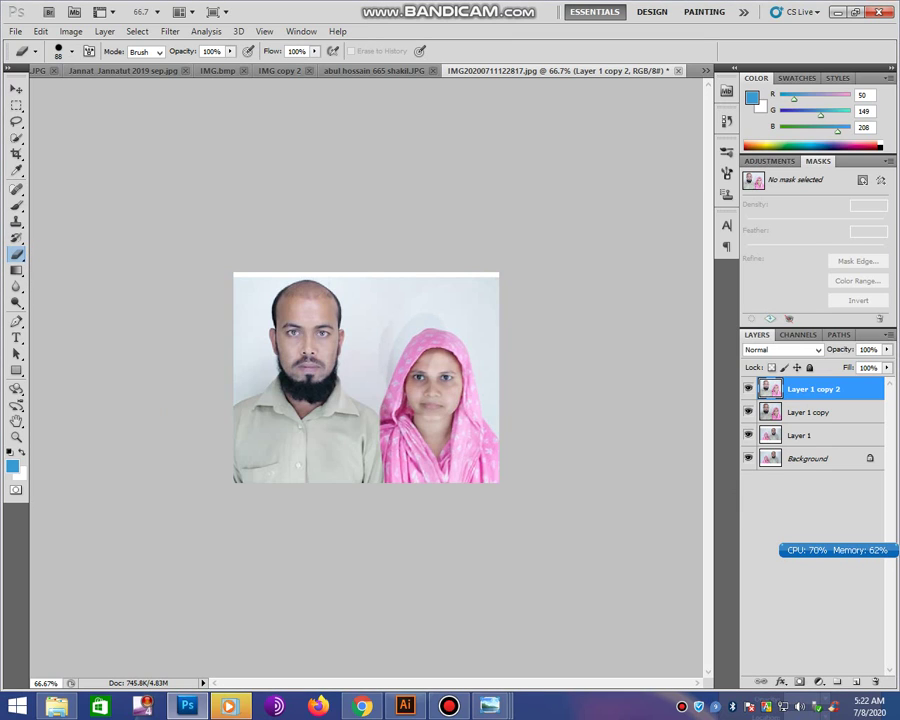
- Set the Eraser to 174 px and erase the background strip behind the woman
right_click(448, 401)
double_click(576, 416)
text(174)
key(Return)
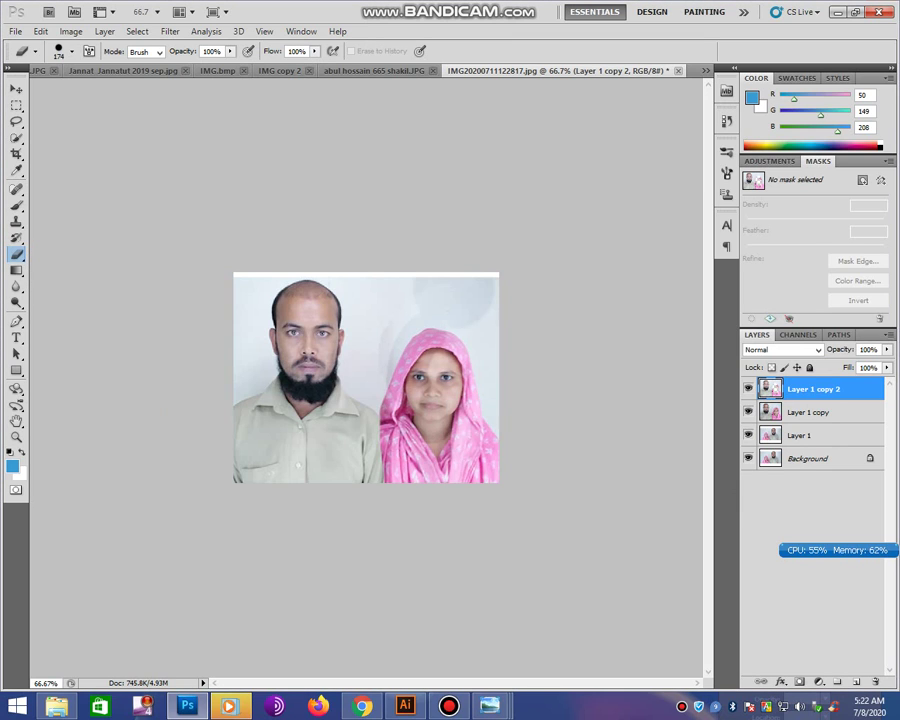
drag(522, 330, 522, 450)
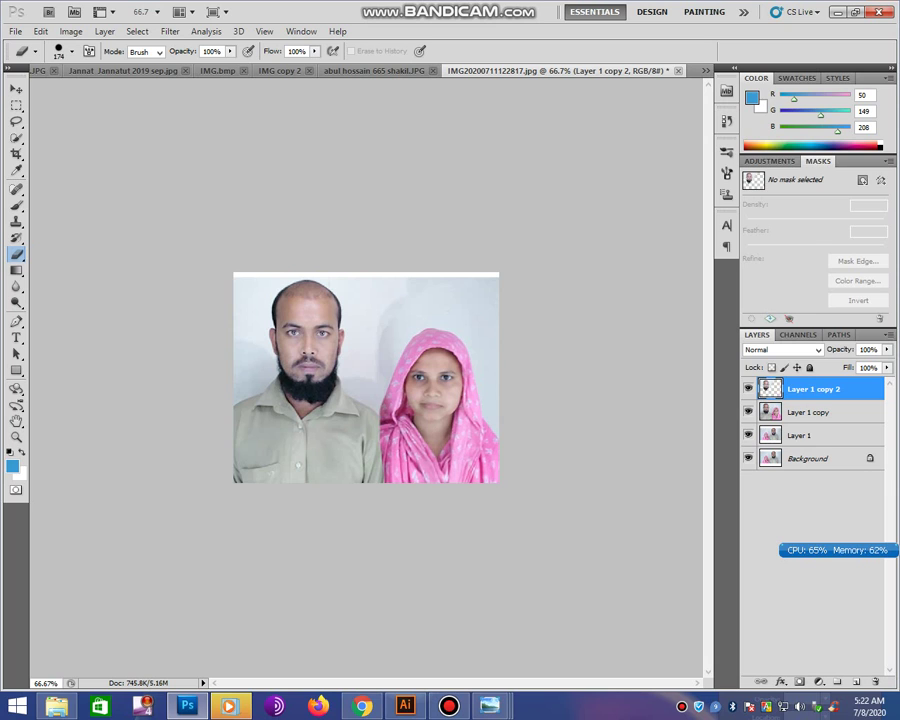
- Undo the erase and zoom to 200% on the woman's face and scarf
key(ctrl+z)
key(ctrl+j)
click(16, 437)
drag(285, 287, 520, 495)
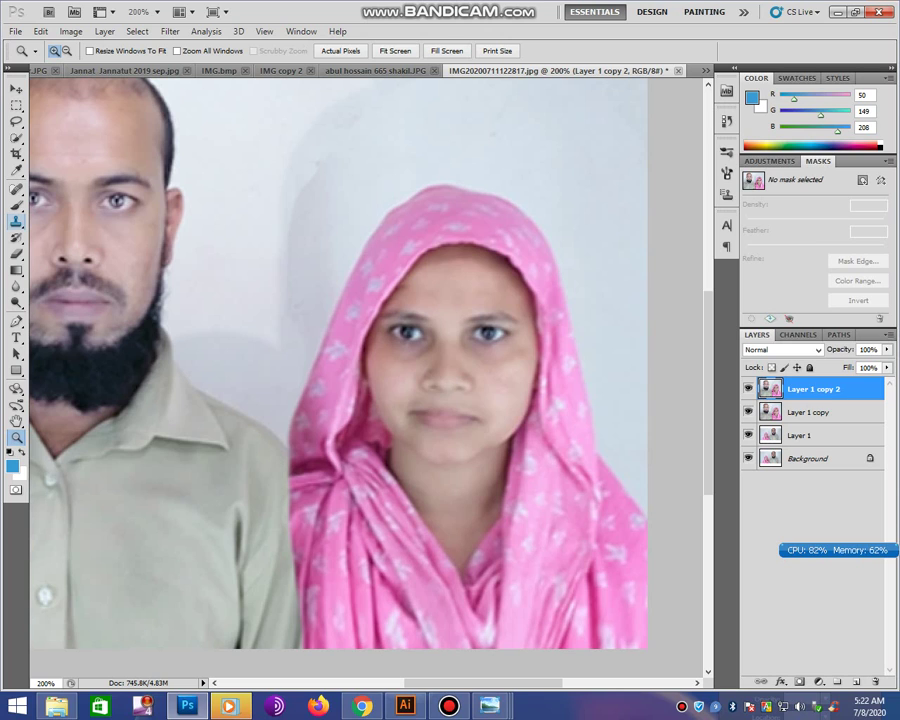
- Select the Healing Brush with a 14 px brush size
click(16, 221)
right_click(560, 372)
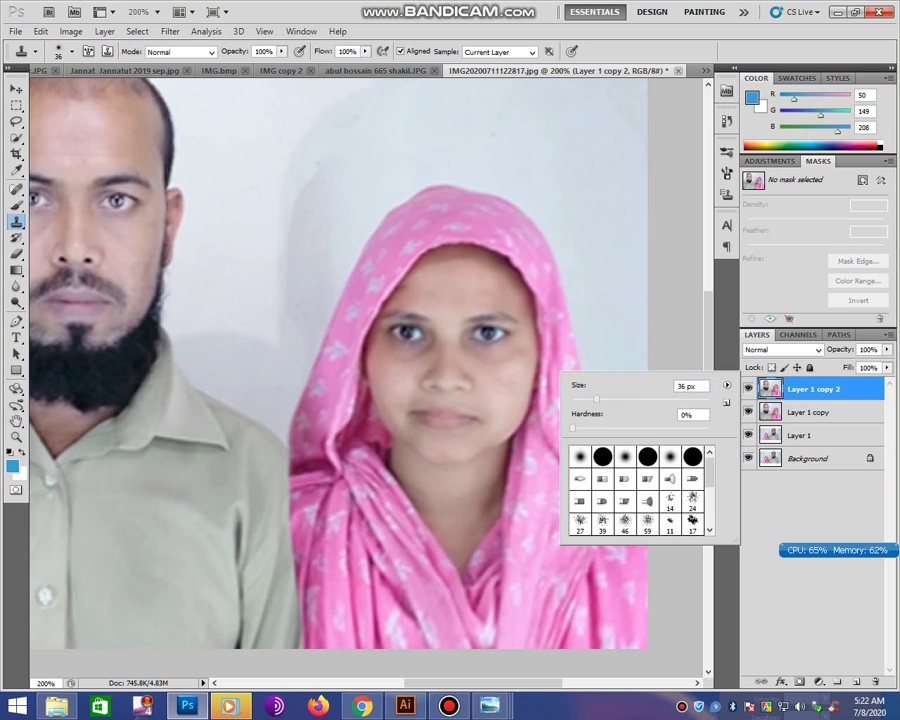
click(16, 188)
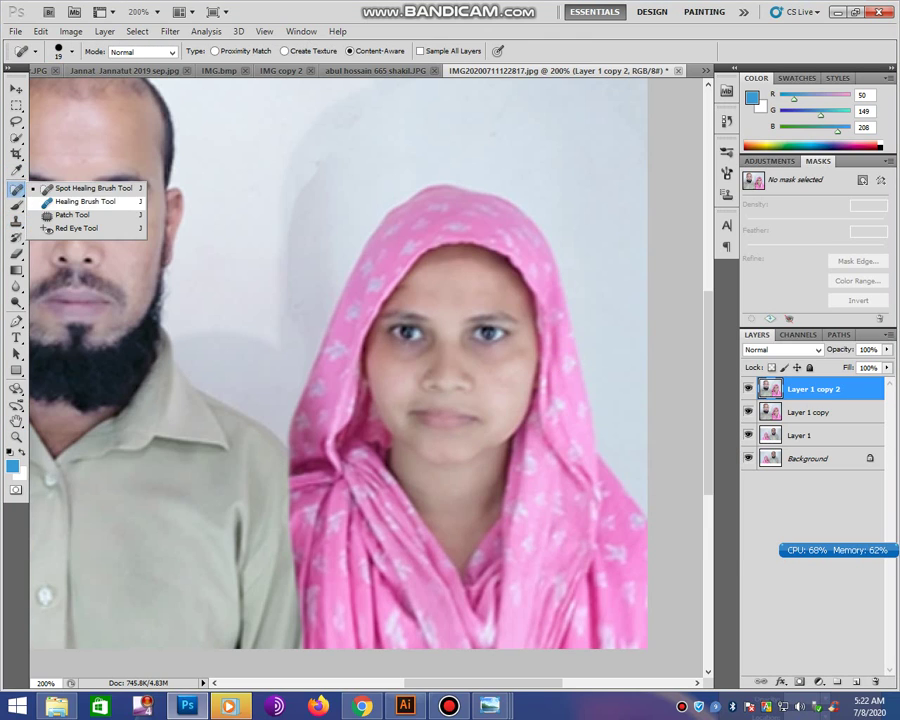
drag(16, 188, 80, 200)
right_click(494, 391)
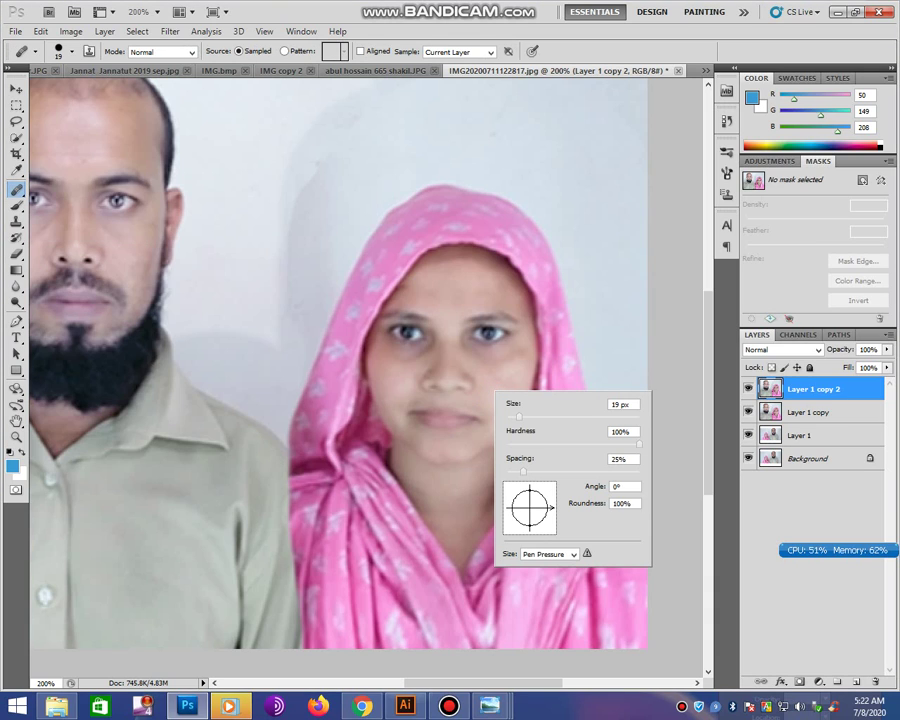
text(14)
key(Return)
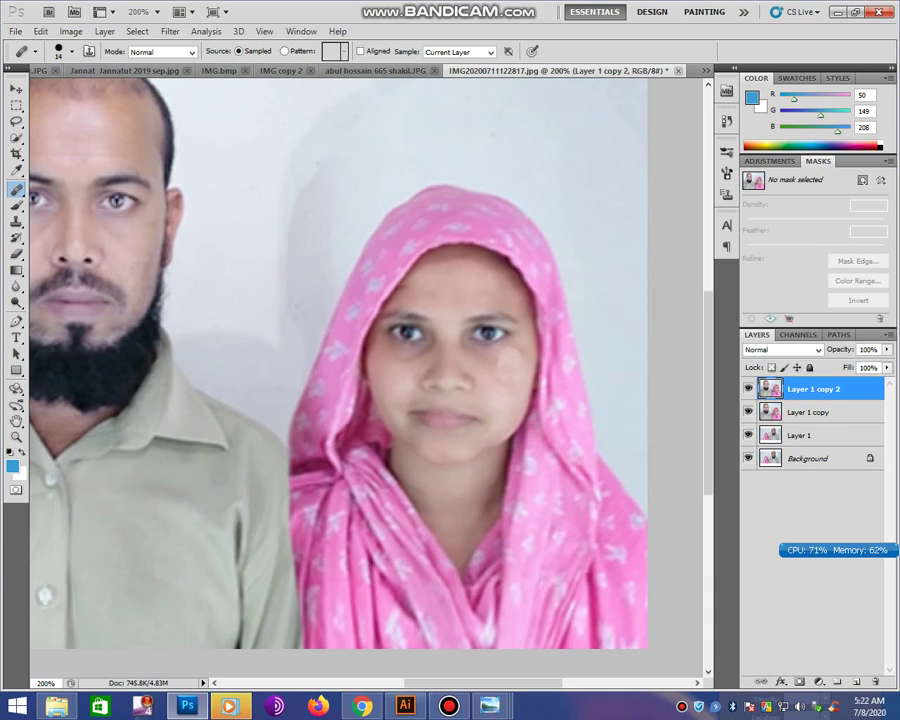
- Heal the light blotch on the woman's cheek, undoing a stray spot
drag(503, 347, 515, 355)
click(408, 358)
key(ctrl+z)
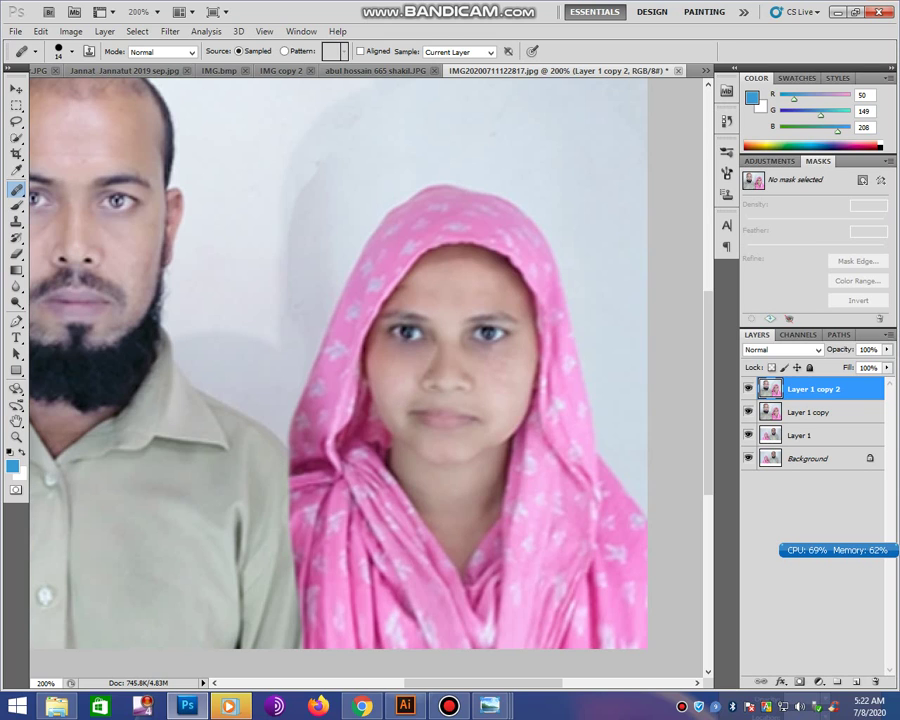
scroll(250, 310, left, 2)
scroll(250, 310, up, 1)
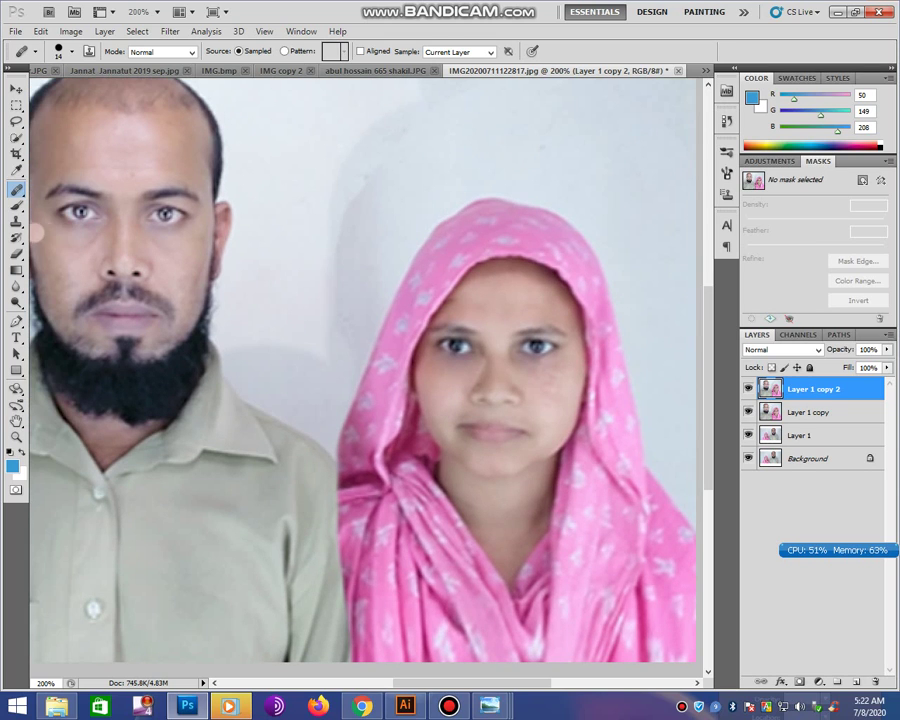
- Set the Clone Stamp to a 27 px brush at 23% opacity
click(16, 221)
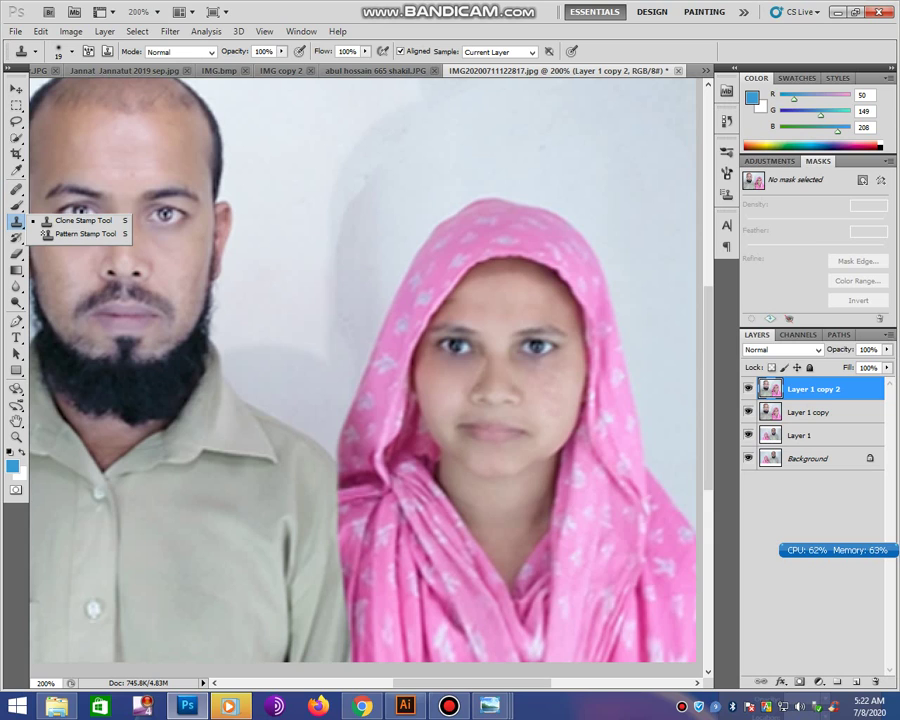
right_click(557, 412)
text(27)
key(Return)
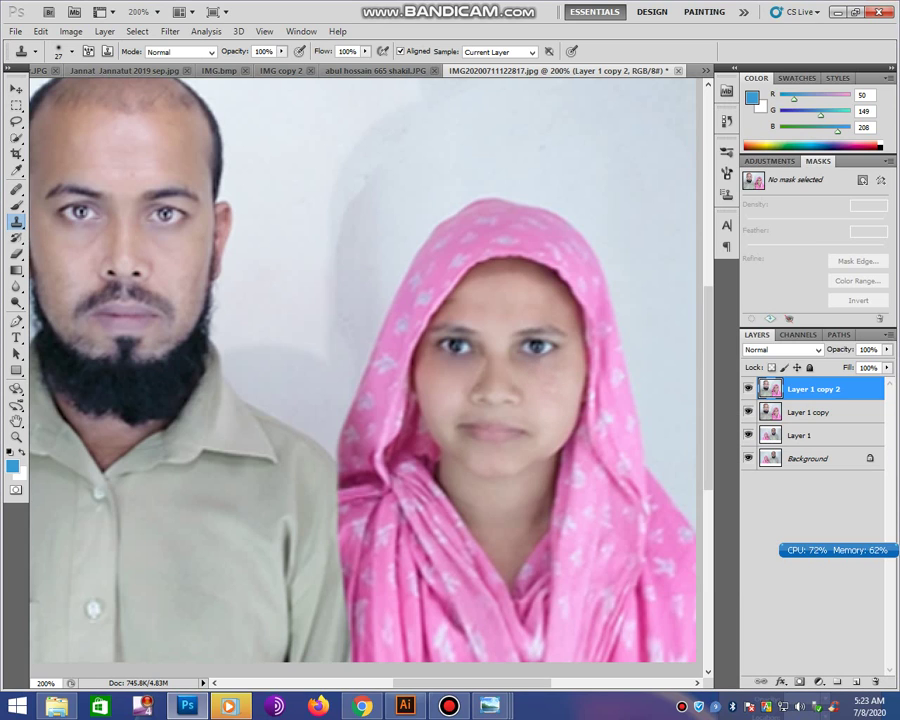
click(281, 51)
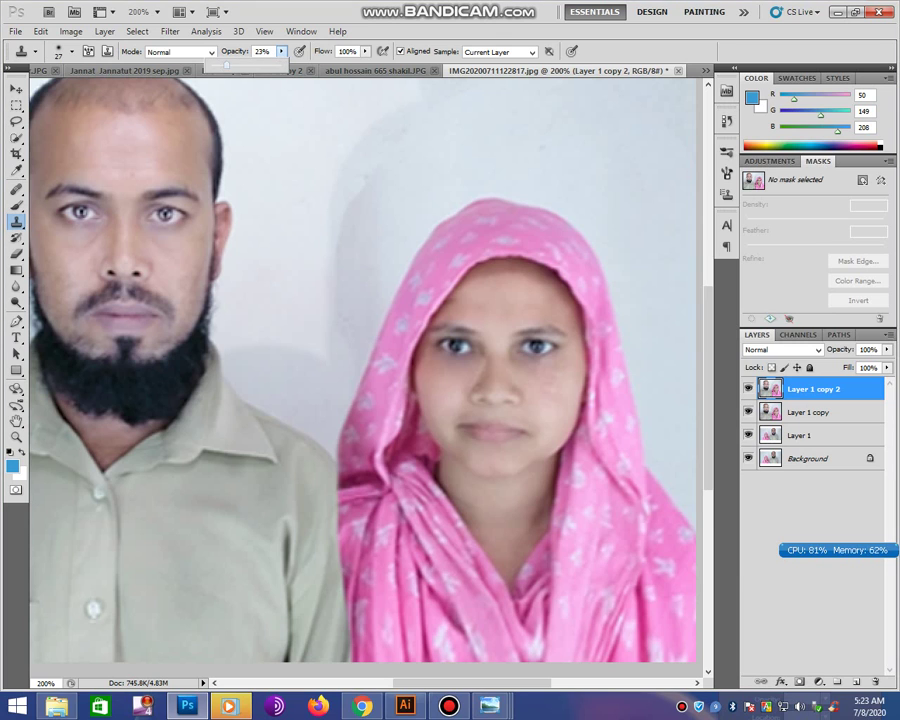
click(170, 31)
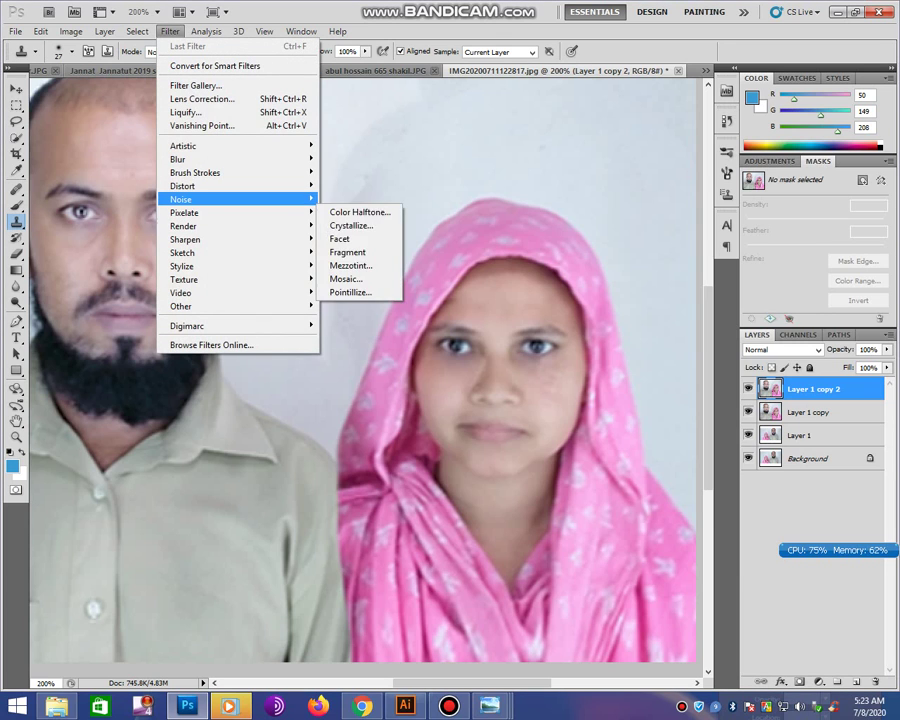
- Apply Reduce Noise with Strength 4, Preserve Details 5%, Color Noise 11%, Sharpen Details 50%
click(350, 251)
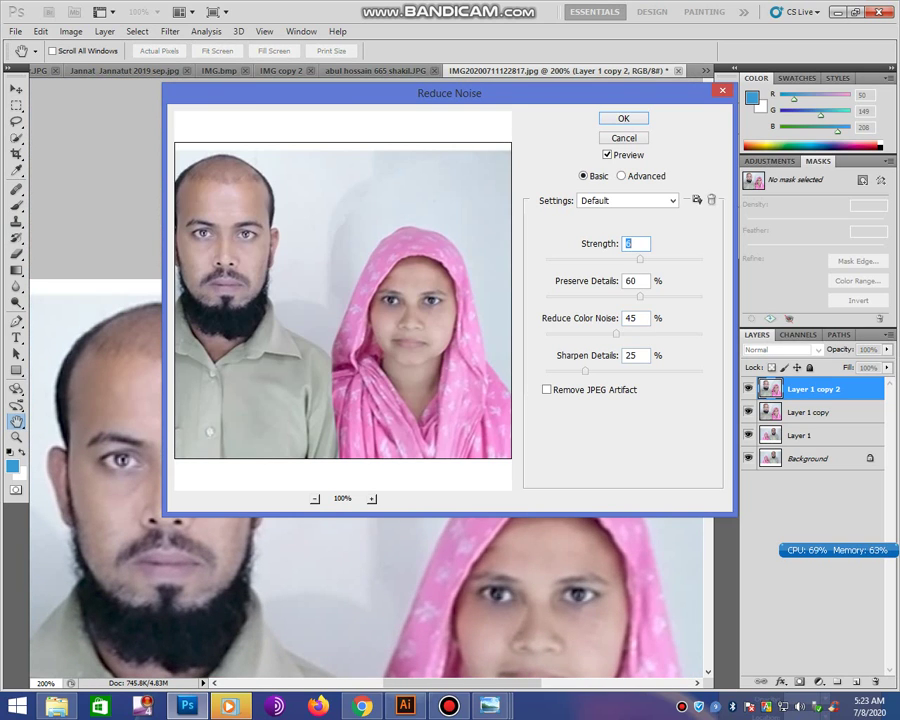
key(Down)
key(Down)
key(Down)
key(Up)
key(Up)
key(Up)
key(Tab)
text(0)
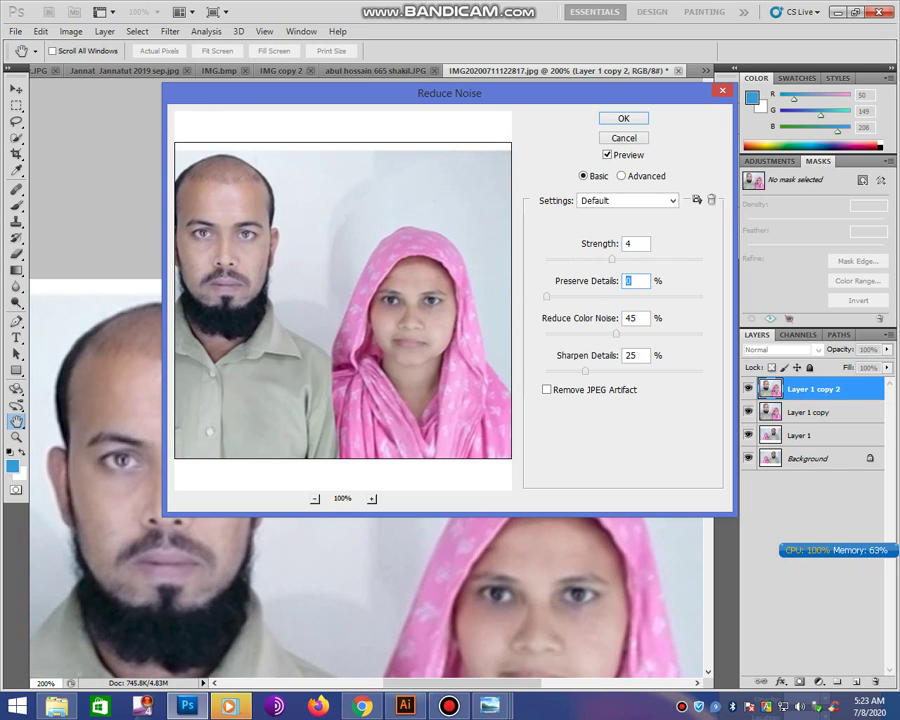
key(Tab)
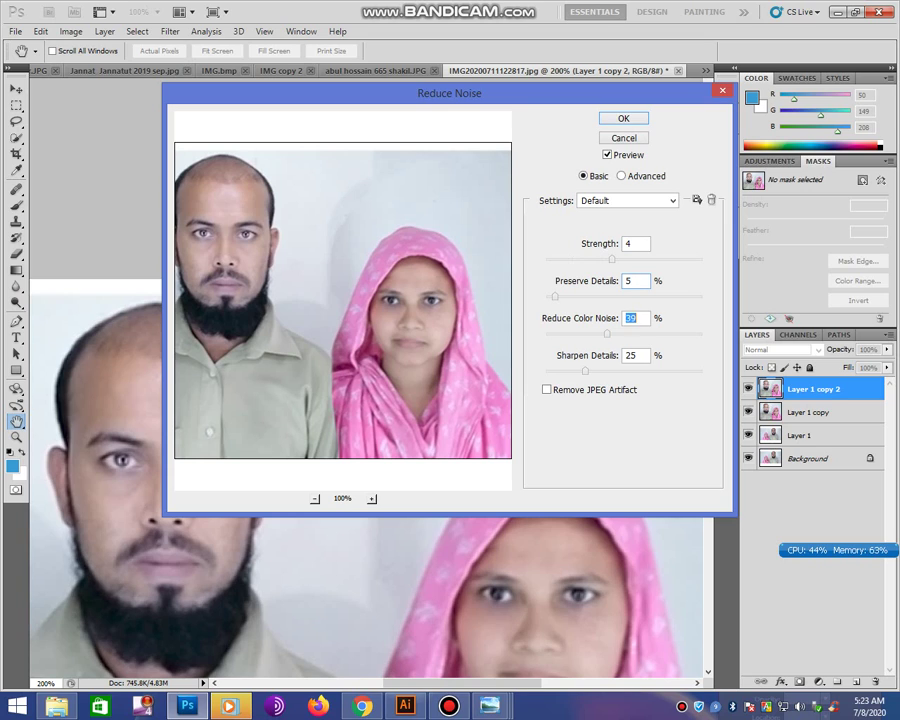
text(11)
key(Tab)
text(50)
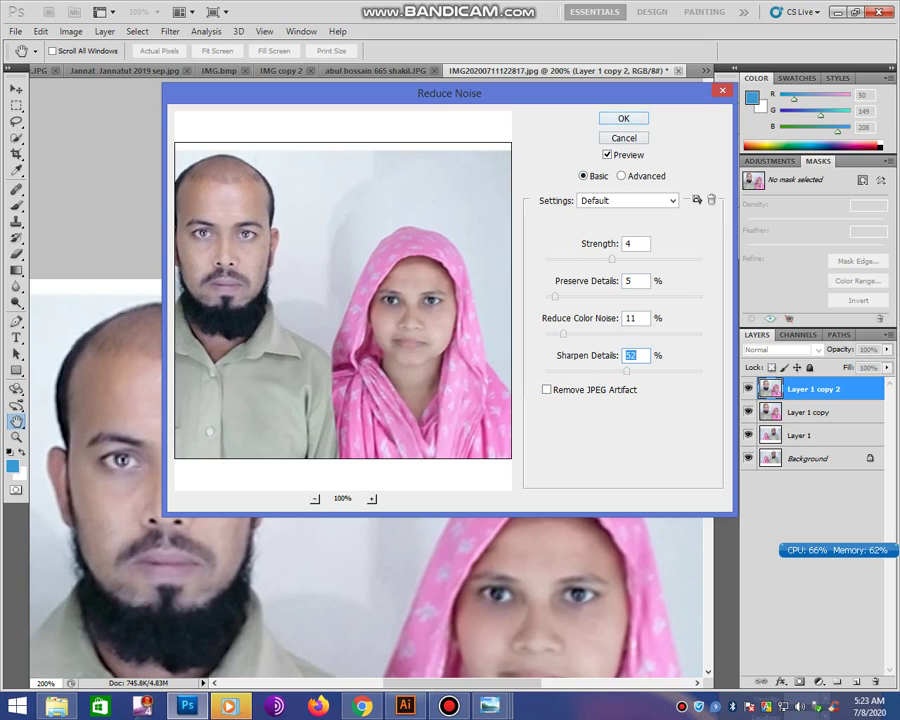
key(Return)
- Set Color Balance highlights to +16 red, -9 yellow, then duplicate as Layer 1 copy 3
key(s)
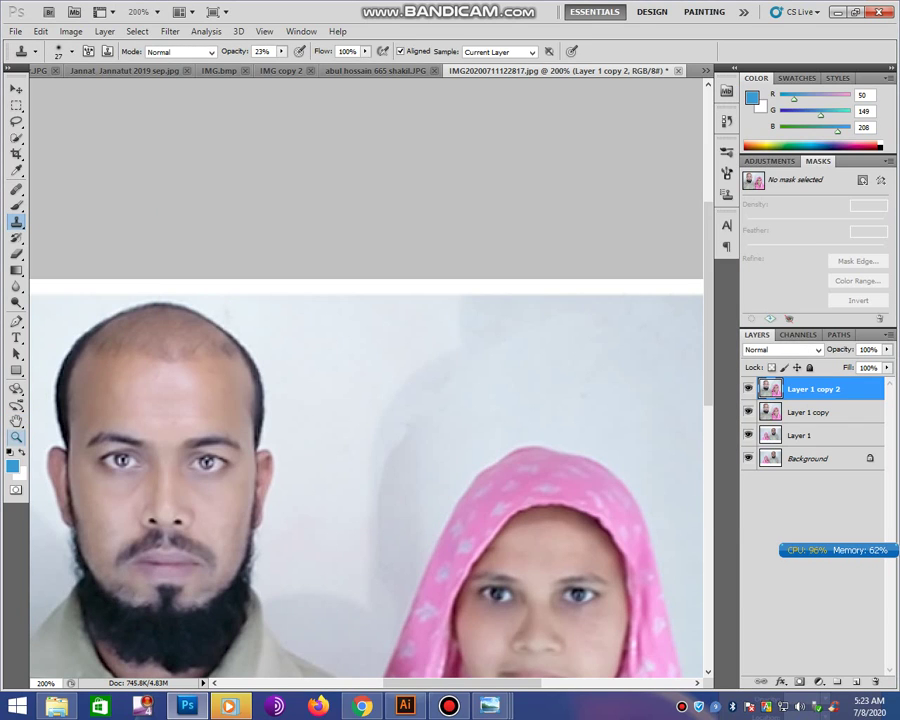
key(z)
key(ctrl+minus)
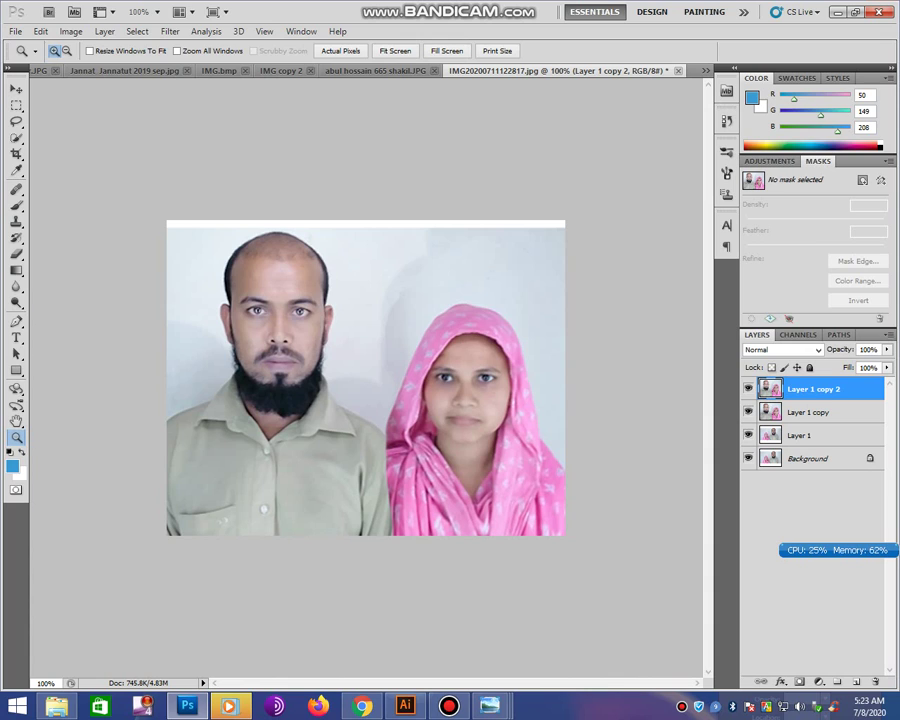
key(ctrl+b)
drag(449, 177, 694, 200)
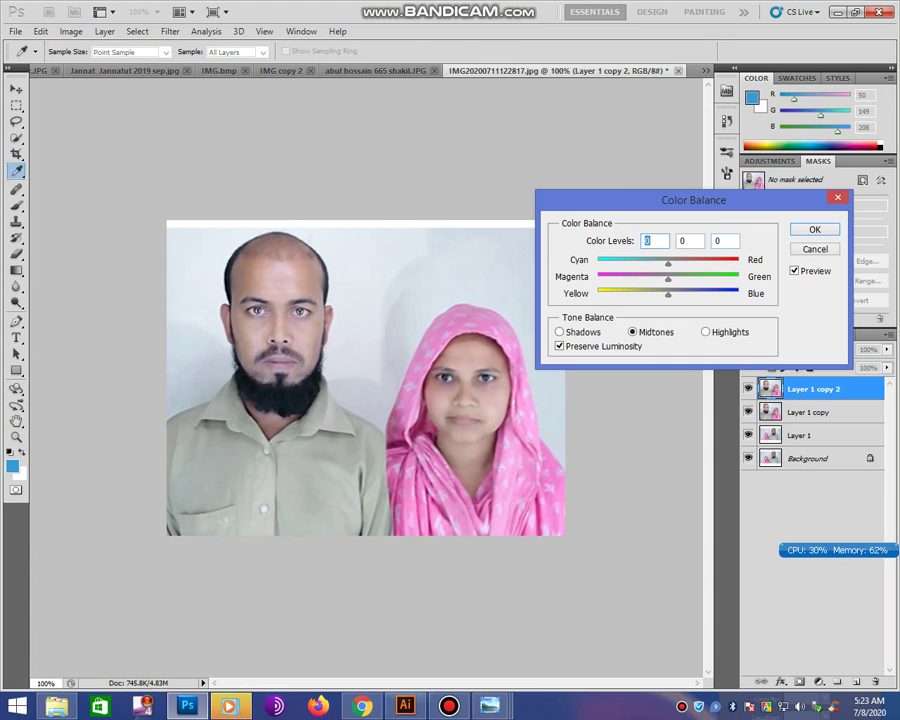
key(ctrl+3)
key(Up)
key(Up)
key(Up)
key(shift+Up)
key(Up)
key(Up)
key(Up)
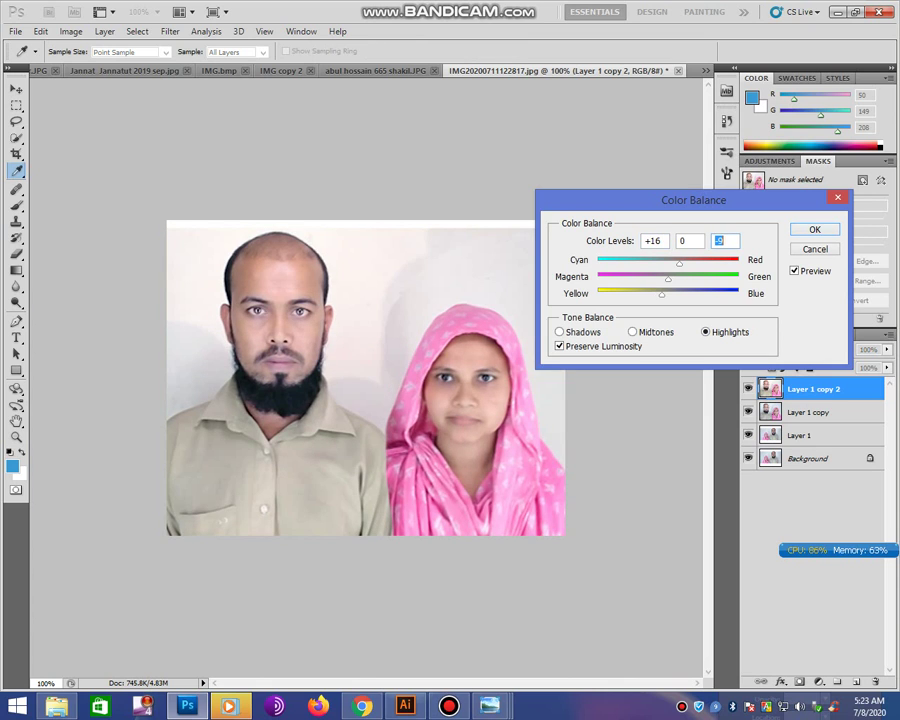
key(Escape)
key(ctrl+j)
key(ctrl+m)
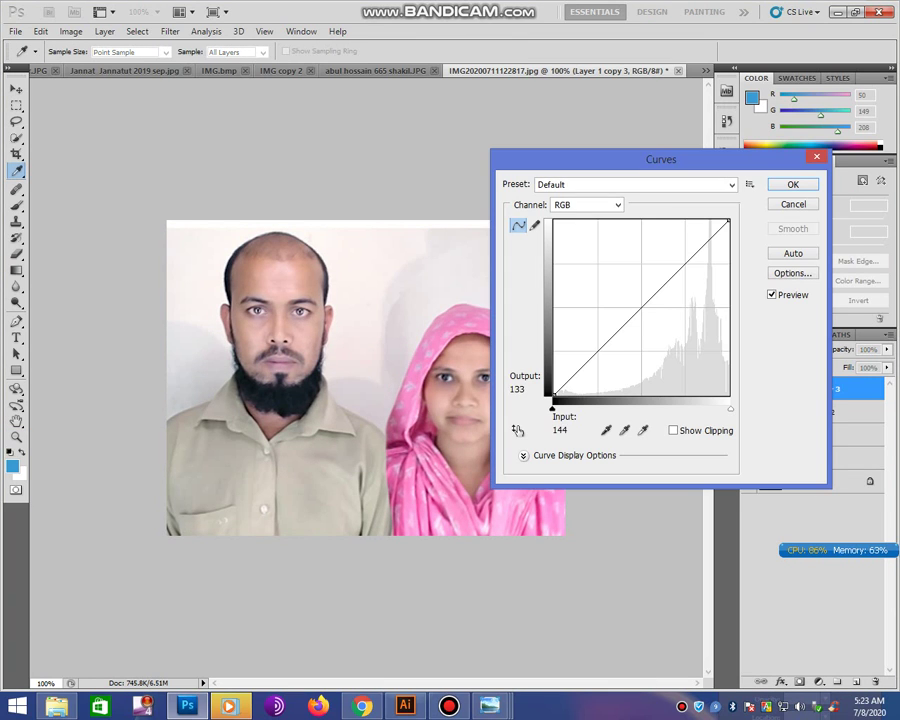
- Brighten Layer 1 copy 3 with Curves, placing the upper point at 197/203
mouse_move(652, 286)
mouse_down()
mouse_move(683, 255)
mouse_move(655, 283)
mouse_up()
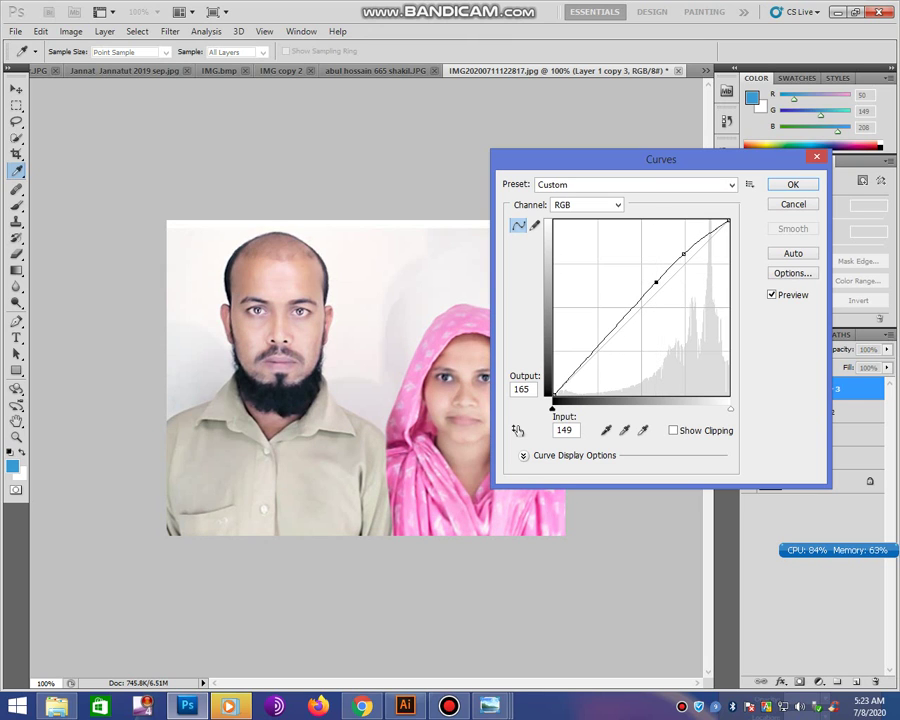
mouse_move(575, 385)
mouse_down()
mouse_move(587, 340)
mouse_move(594, 349)
mouse_up()
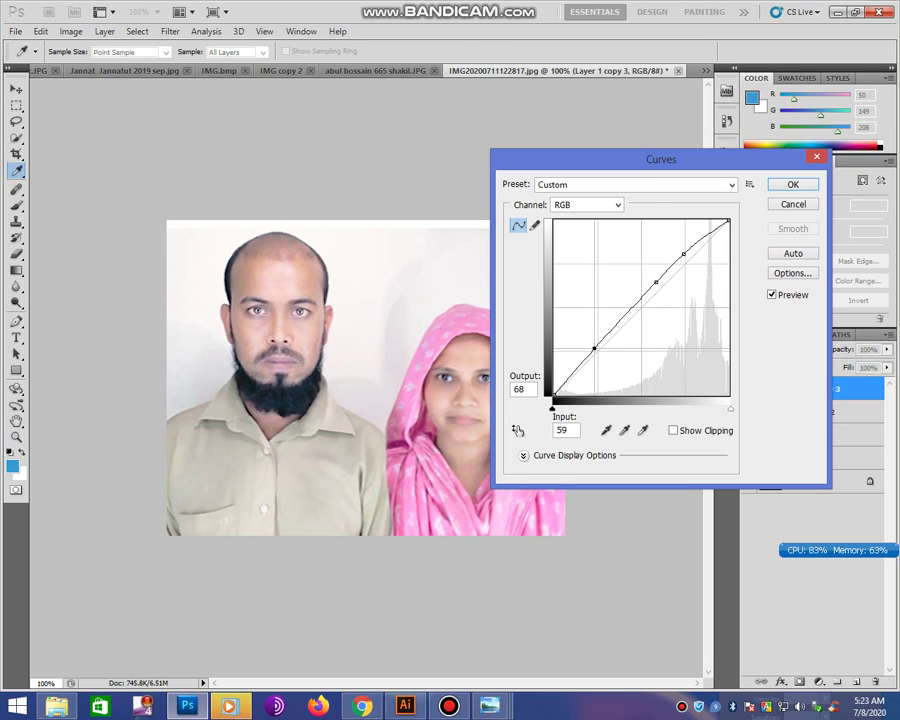
mouse_move(655, 283)
mouse_down()
mouse_move(646, 281)
mouse_move(676, 253)
mouse_move(689, 270)
mouse_move(689, 250)
mouse_up()
drag(646, 281, 646, 288)
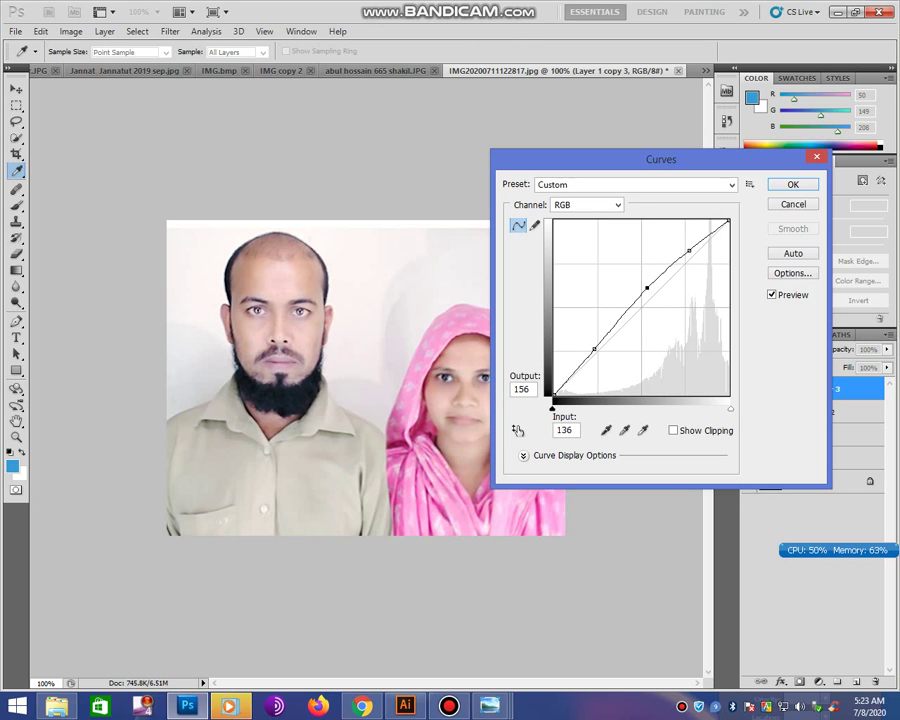
key(Down)
key(Down)
key(Down)
key(Down)
key(plus)
key(shift+Down)
key(Up)
key(Up)
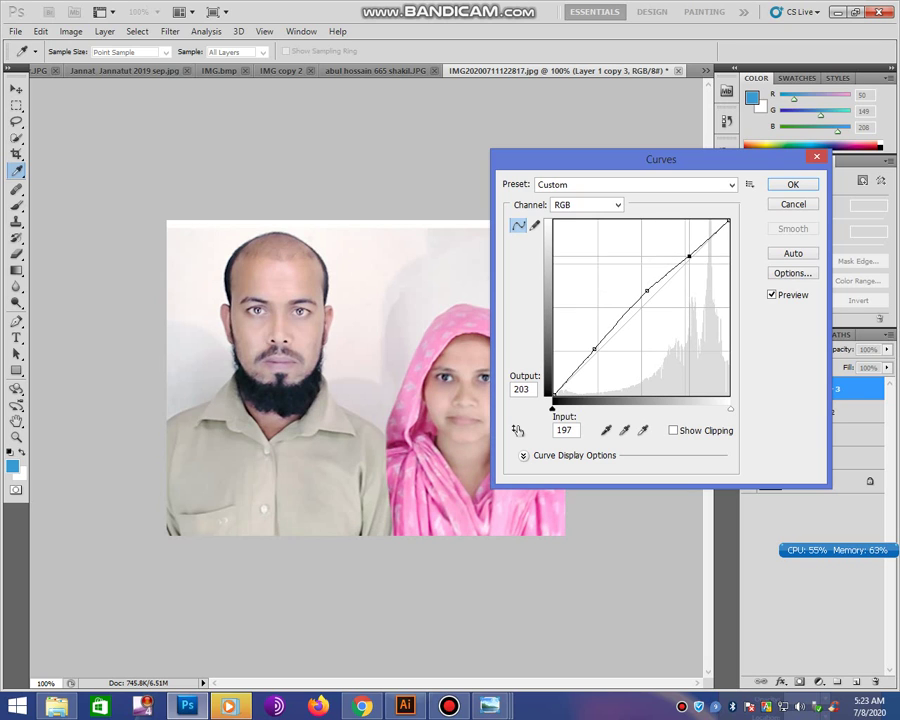
mouse_move(640, 159)
mouse_down()
mouse_move(823, 322)
mouse_move(608, 97)
mouse_up()
key(p)
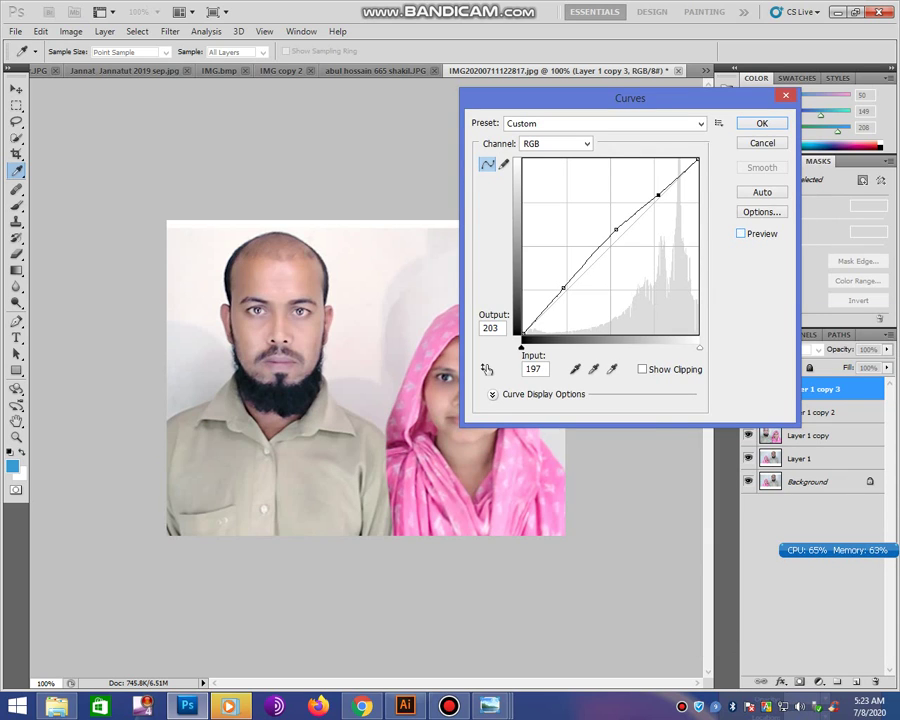
key(p)
key(Return)
key(z)
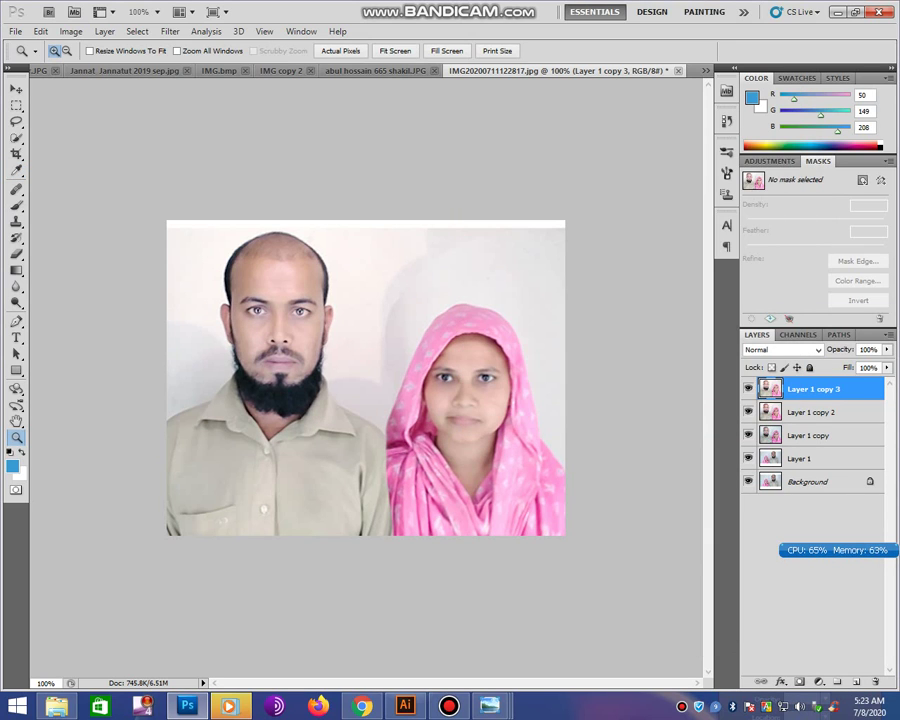
- Set the Levels midtone to 0.97
key(ctrl+l)
key(Down)
key(Down)
key(Down)
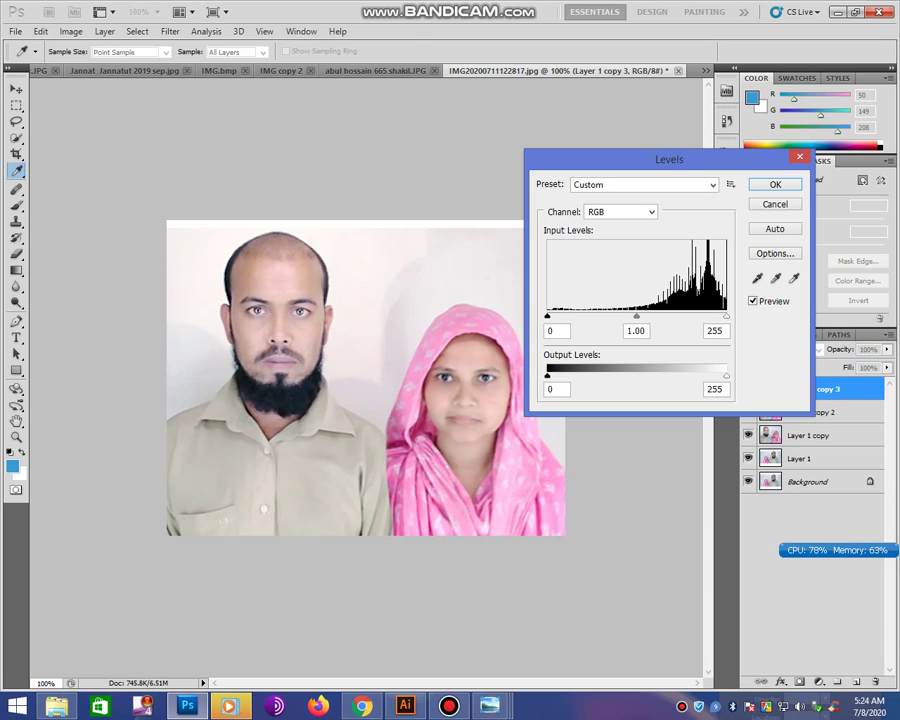
key(Return)
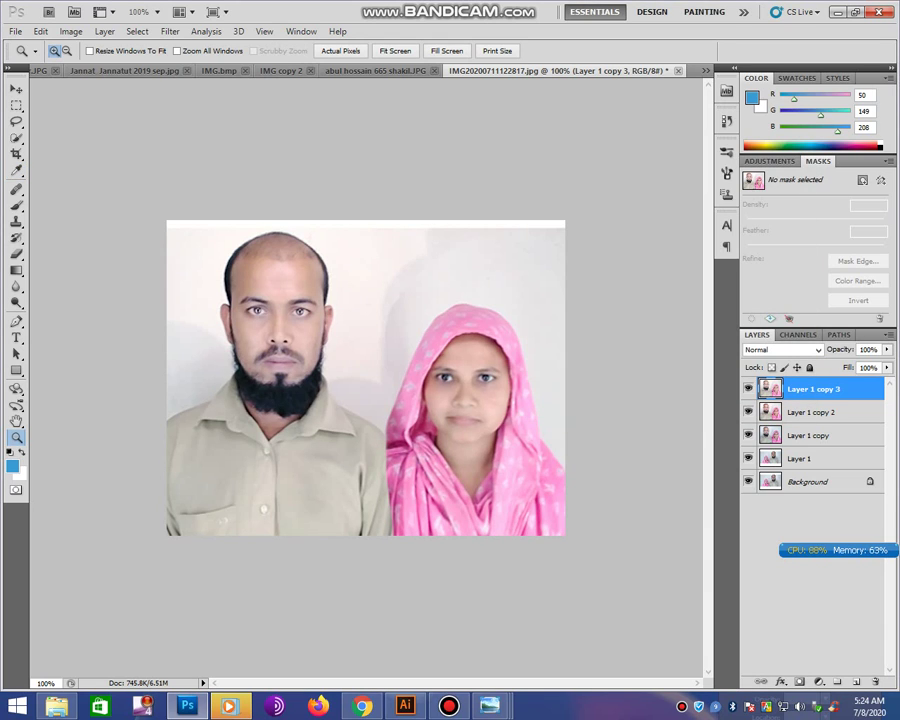
- Zoom to 200% and set the Clone Stamp to 13% opacity with a soft 21 px brush
key(h)
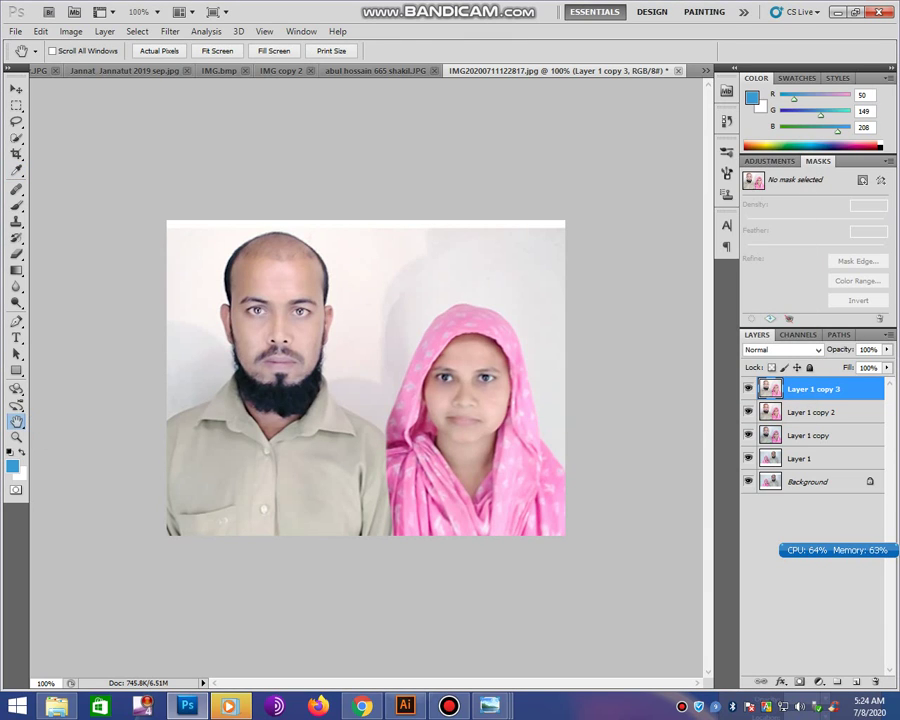
key(z)
drag(209, 305, 466, 500)
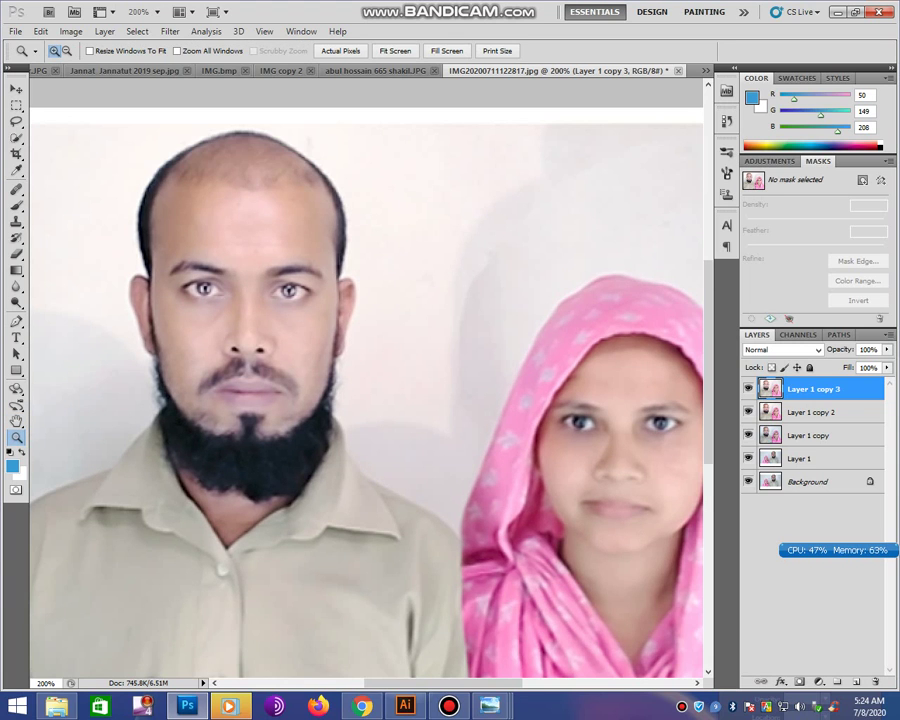
click(16, 221)
click(282, 51)
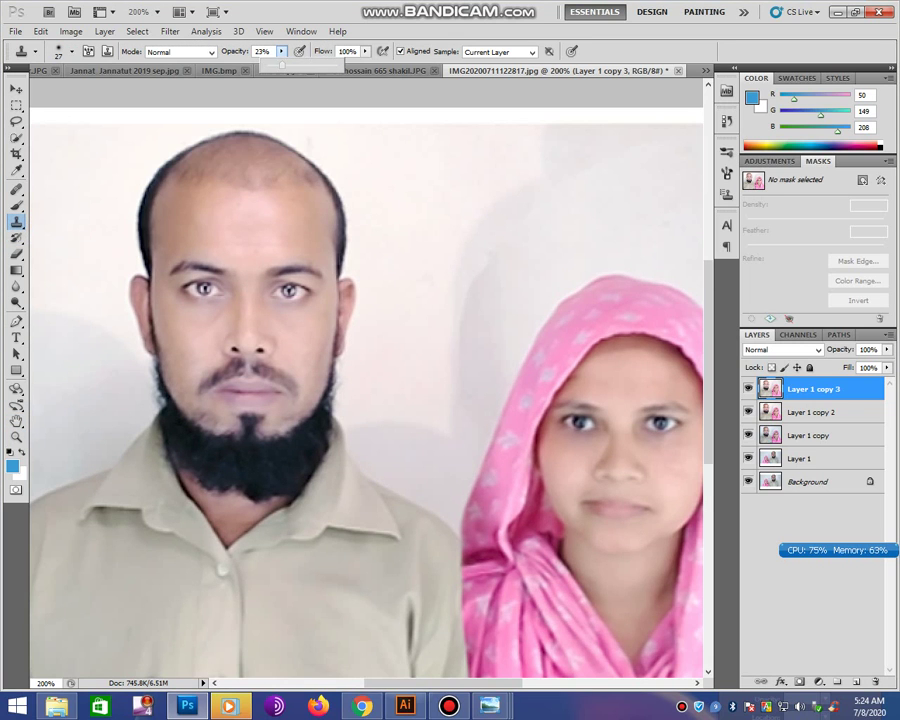
right_click(334, 382)
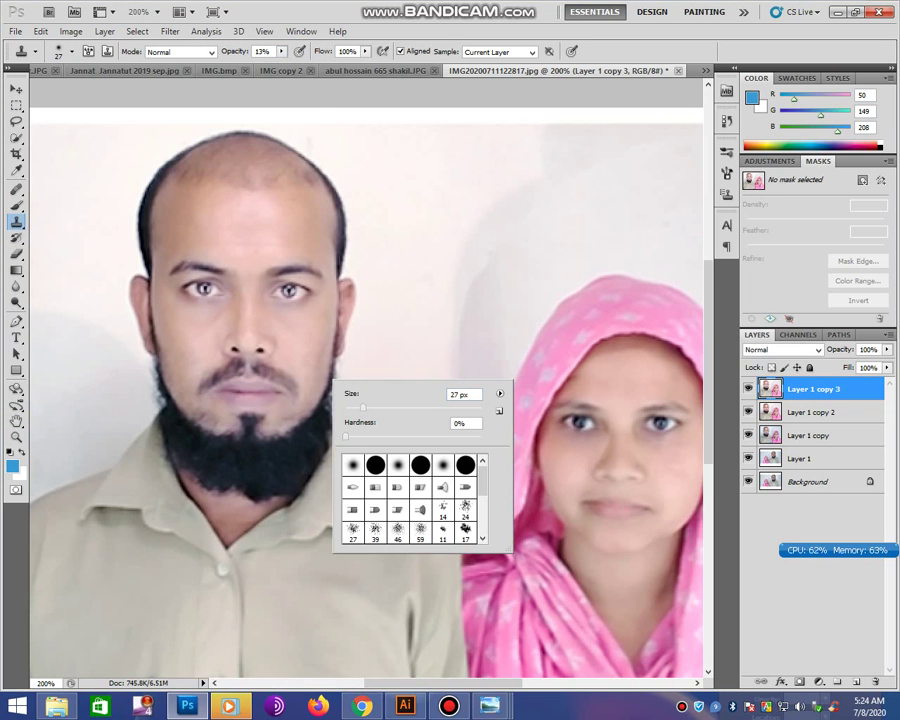
drag(362, 407, 357, 407)
key(Return)
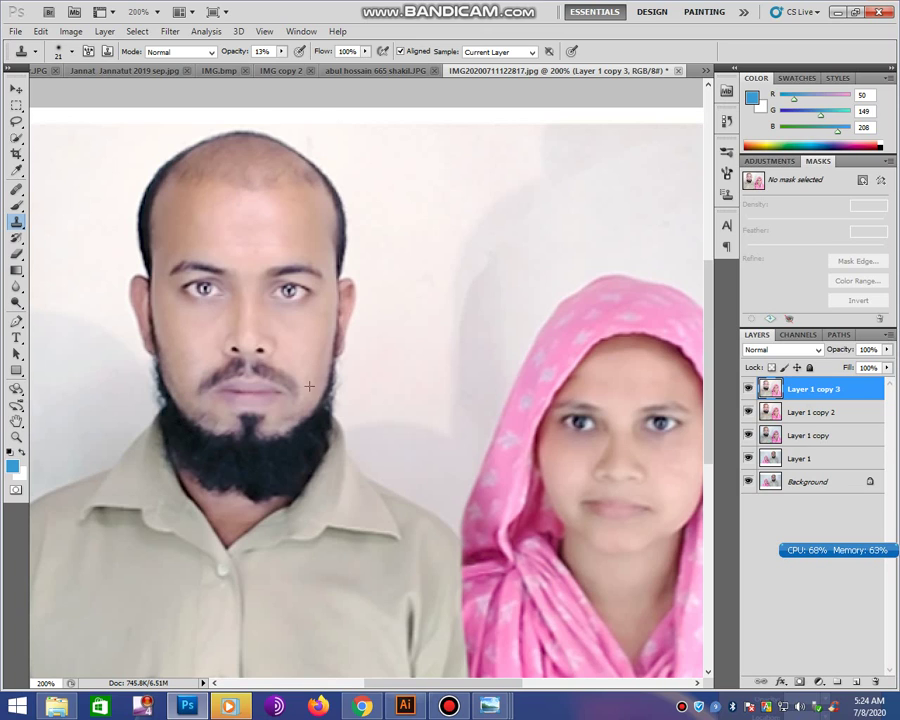
- Clone softly over the couple's faces with a 30 px brush, then zoom out to the whole photo
drag(247, 225, 265, 298)
right_click(265, 298)
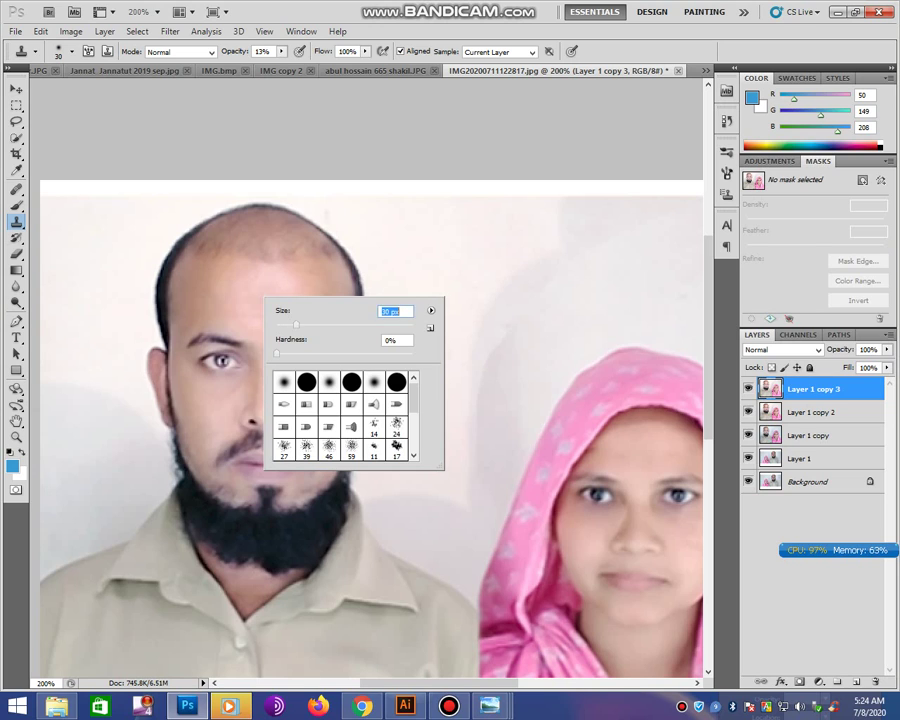
key(Escape)
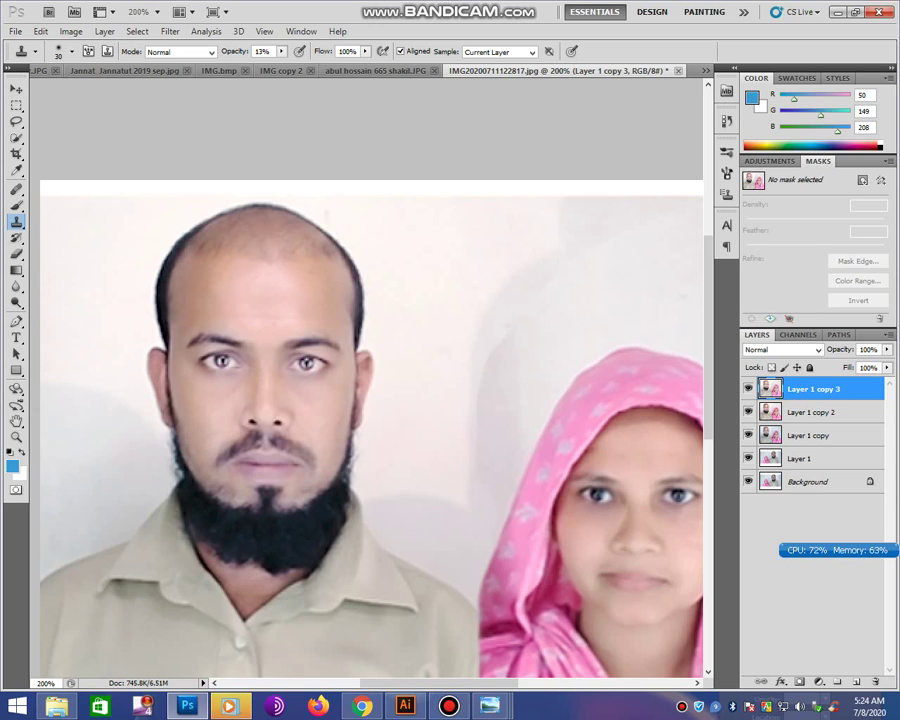
drag(700, 540, 540, 410)
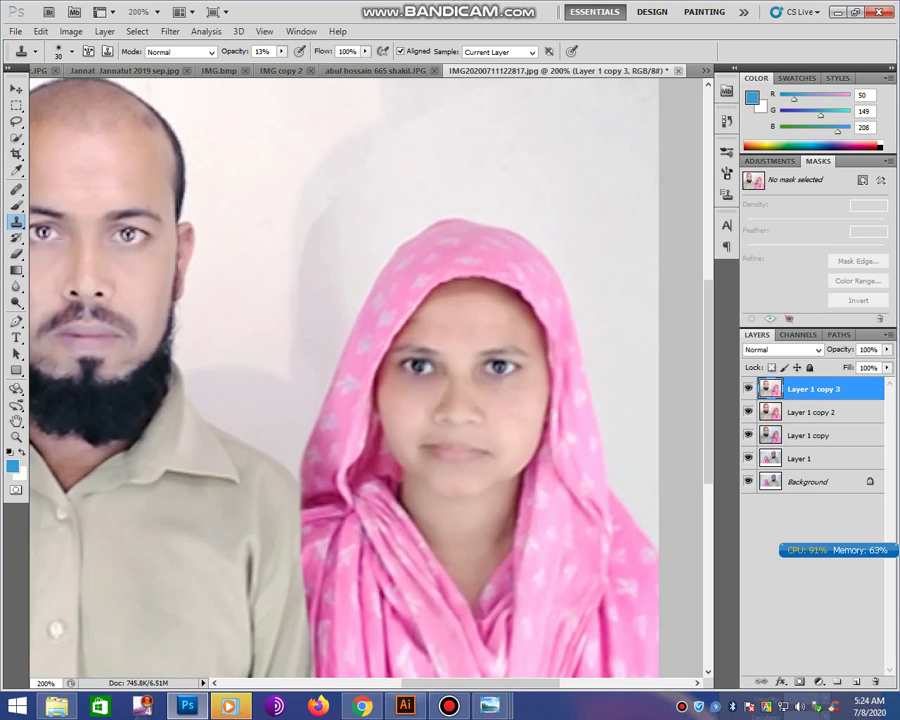
right_click(540, 410)
click(404, 420)
key(z)
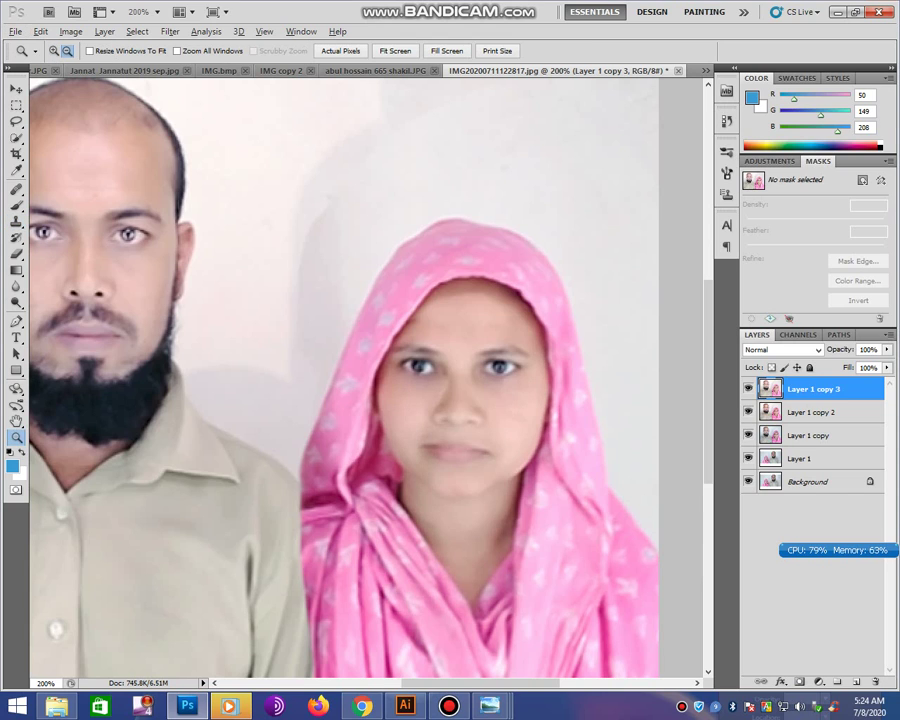
key(ctrl+minus)
key(ctrl+minus)
- Duplicate as Layer 1 copy 4, curve input 85 to output 74, then zoom to 200% on the woman
key(ctrl+j)
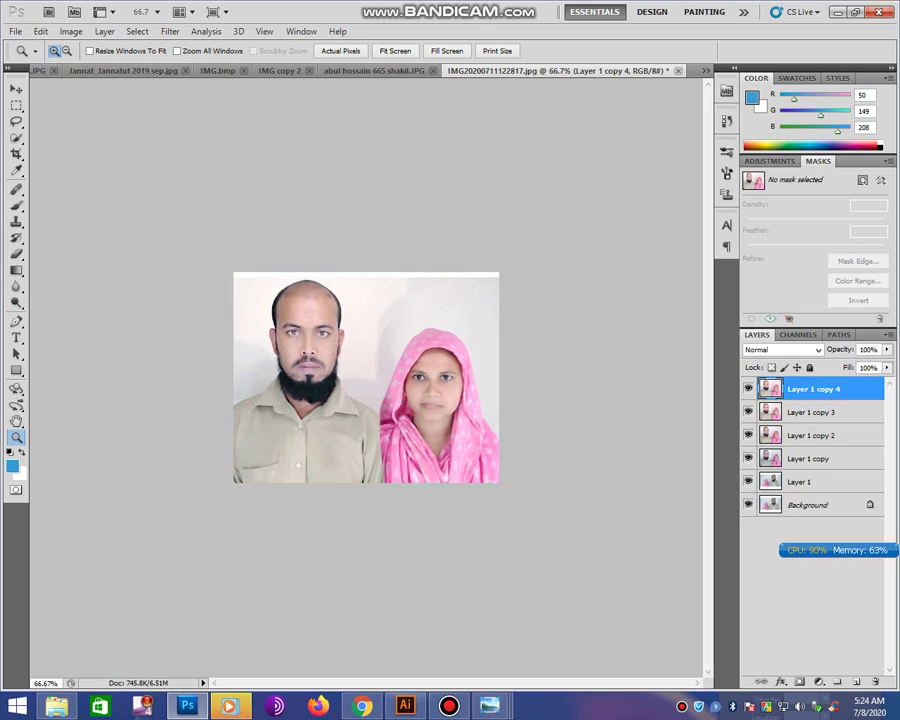
key(ctrl+m)
drag(577, 279, 580, 284)
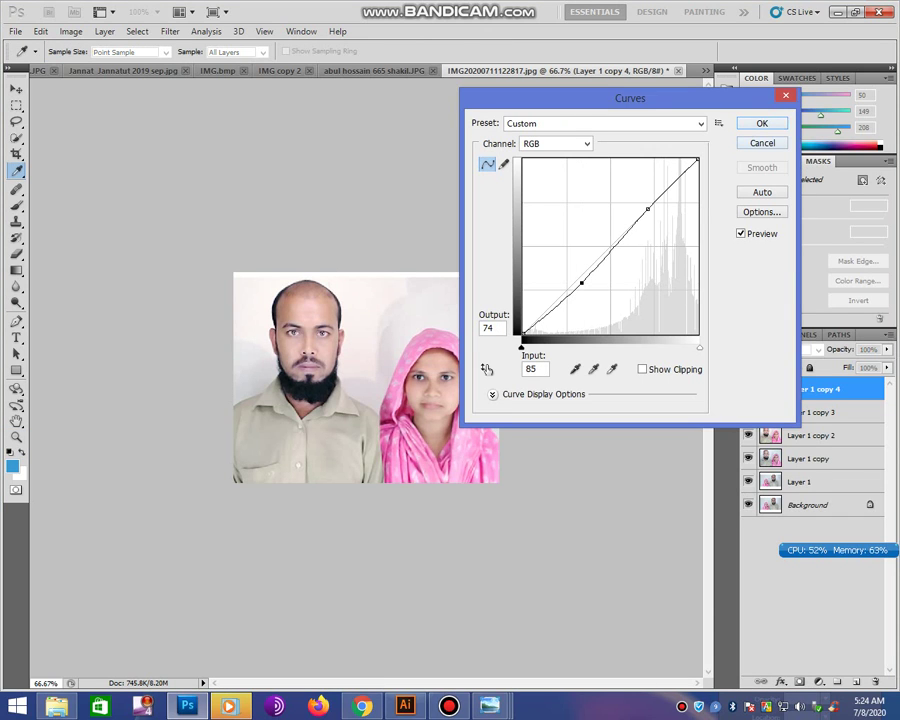
key(Return)
key(z)
drag(325, 366, 498, 482)
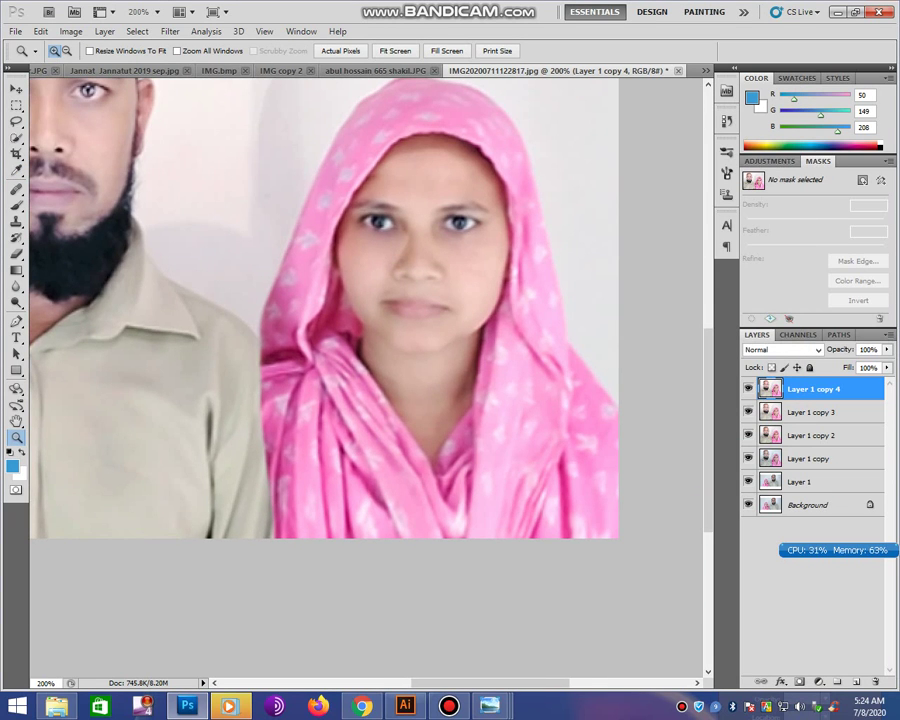
- Lasso the right part of the pink scarf, feather it 5 px, and copy it to a new layer
click(16, 121)
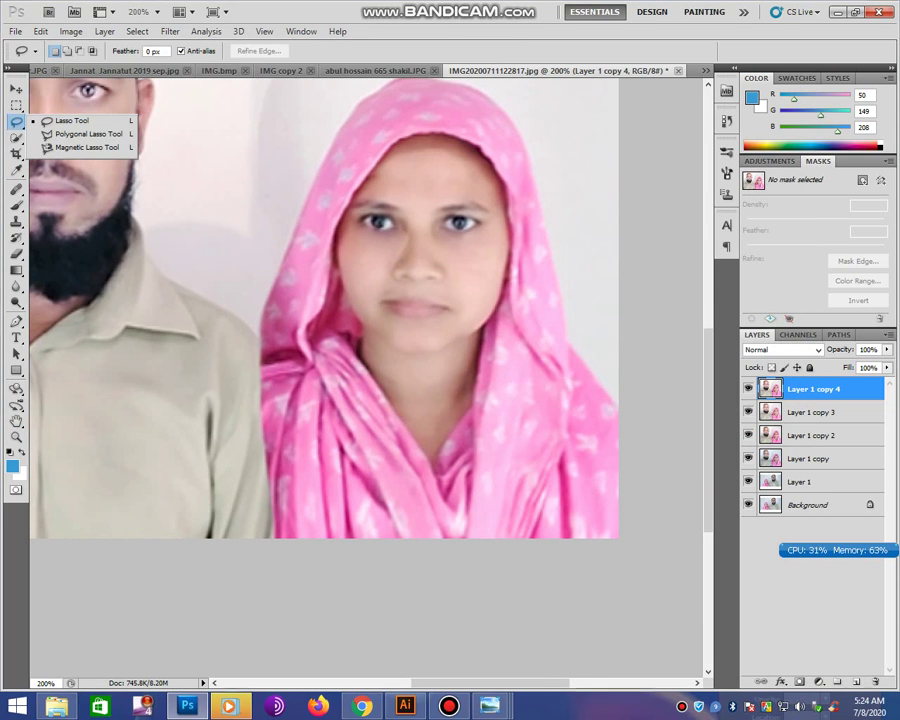
click(70, 120)
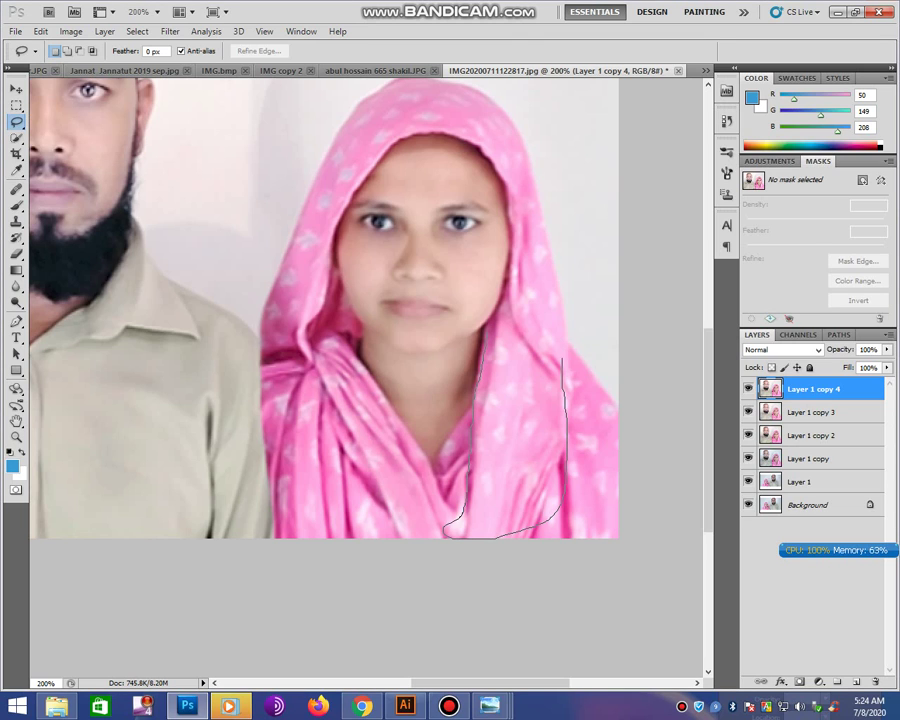
drag(493, 538, 540, 515)
right_click(500, 360)
click(541, 398)
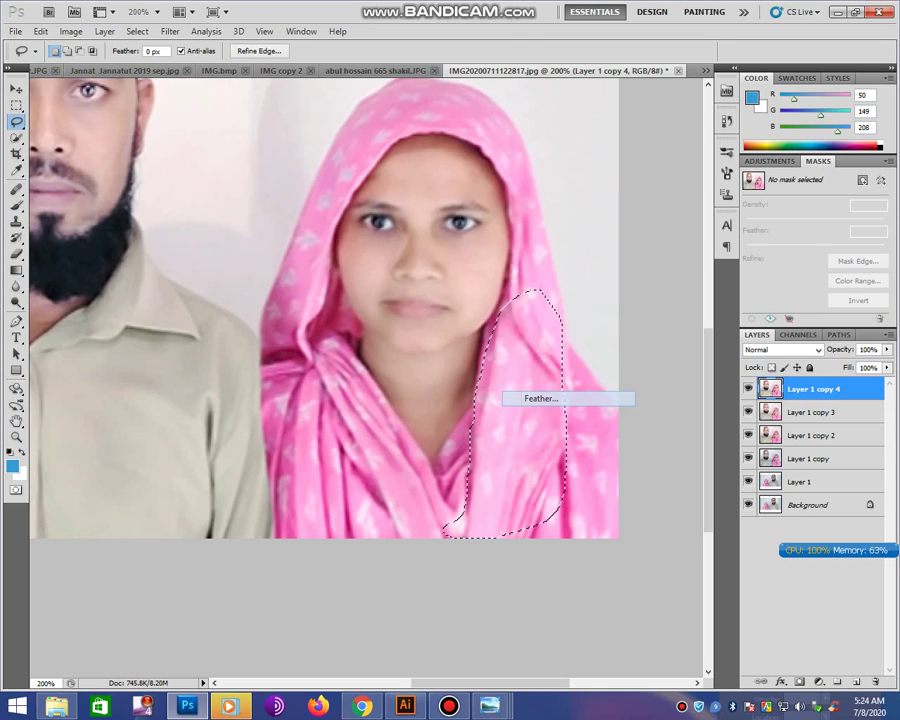
text(5)
key(Return)
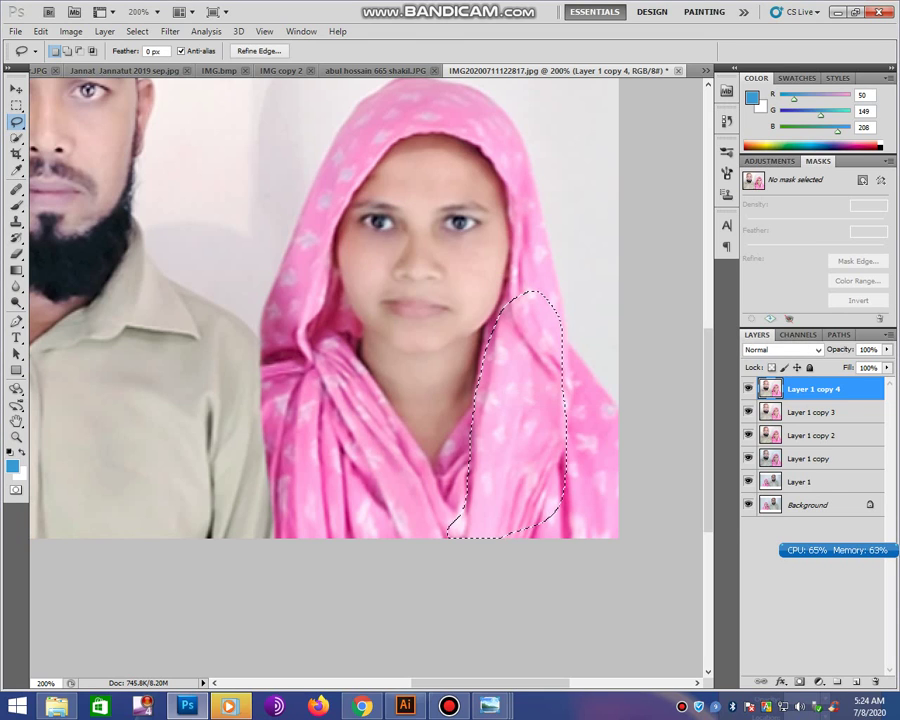
key(ctrl+j)
- Free-transform the scarf patch: rotate it and reshape its corners over the scarf
key(ctrl+t)
mouse_move(580, 548)
mouse_down()
mouse_move(425, 555)
mouse_move(621, 530)
mouse_up()
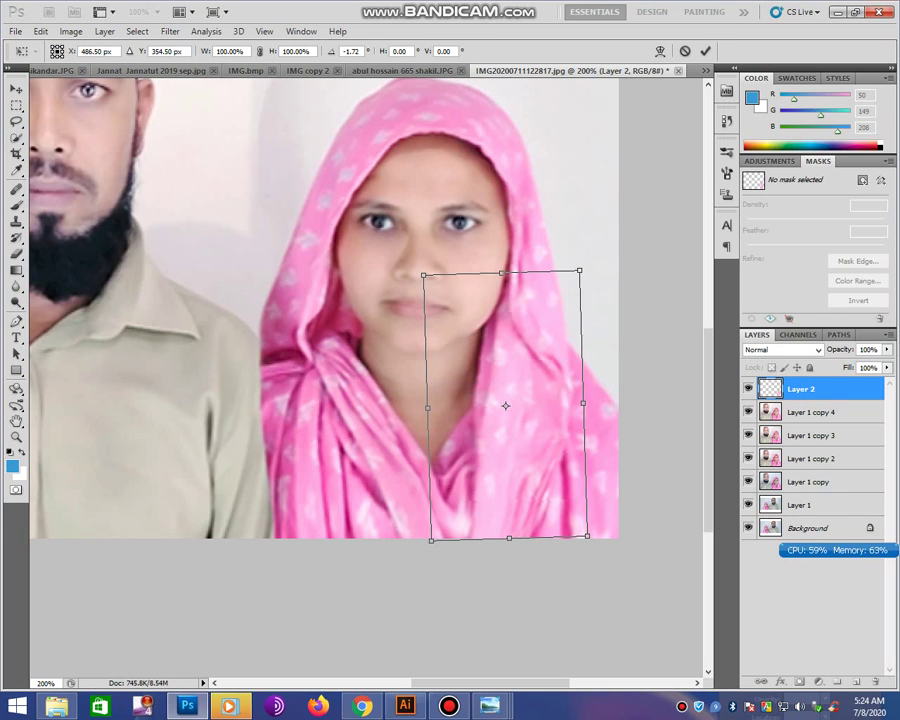
drag(431, 540, 389, 507)
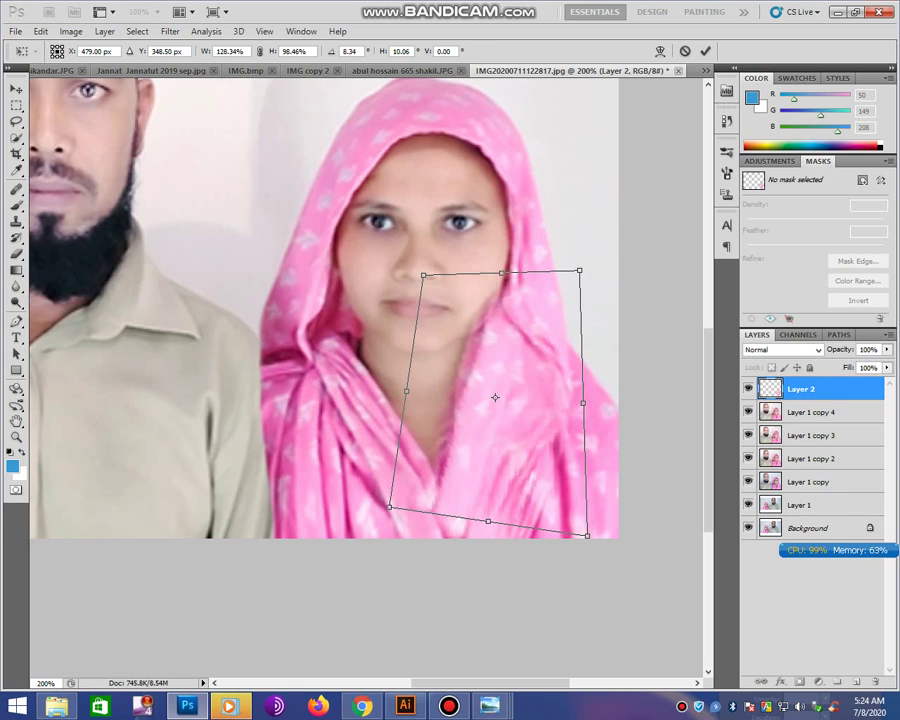
drag(579, 270, 596, 295)
drag(423, 274, 428, 260)
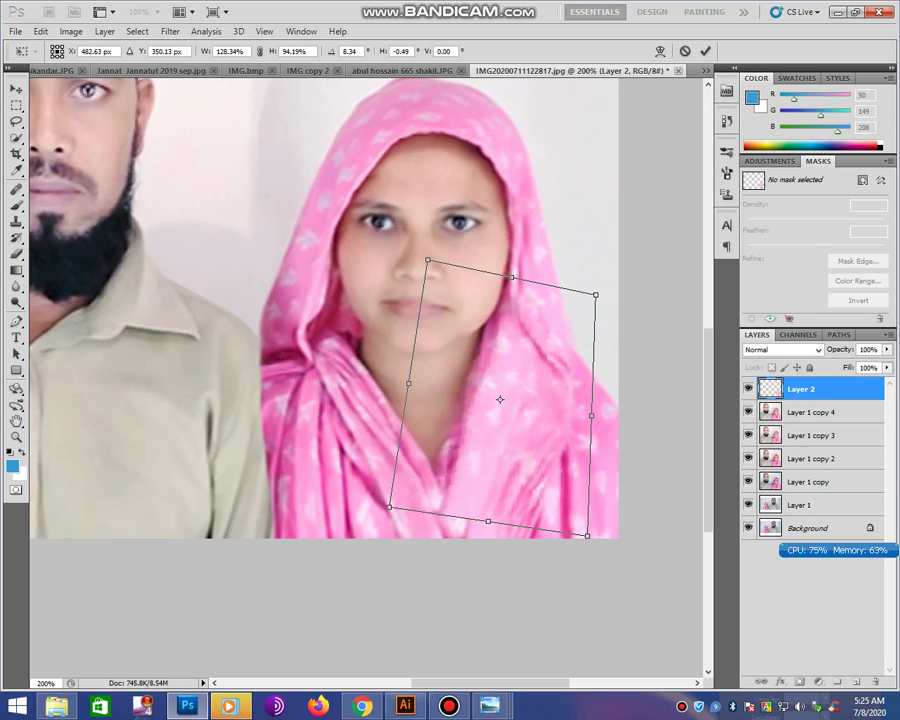
key(l)
key(Return)
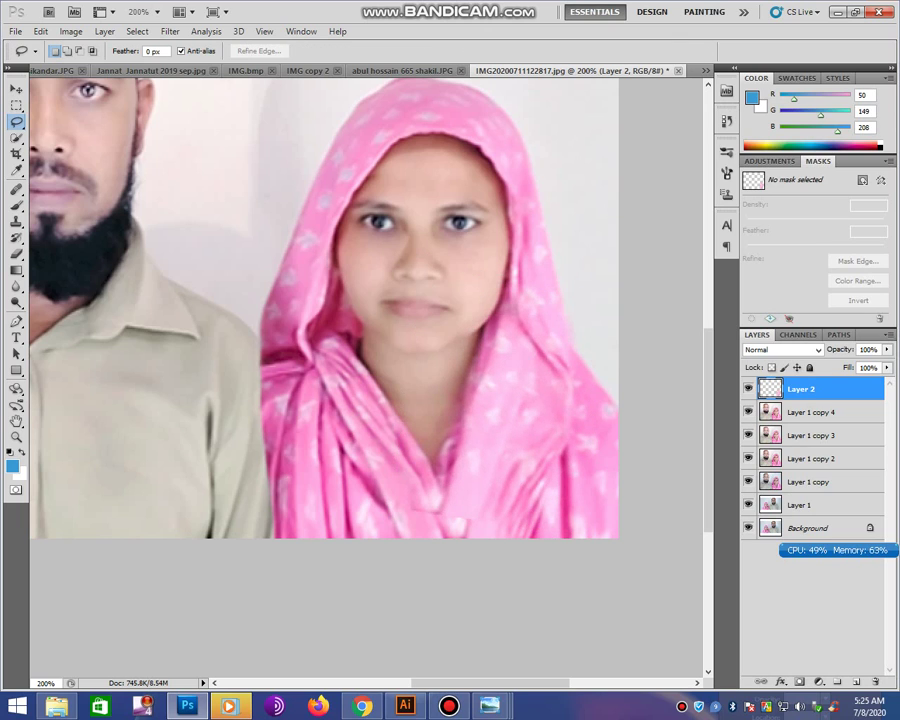
- Rotate the scarf patch further clockwise, nudge it up-left, and commit the placement
key(ctrl+t)
drag(610, 300, 632, 334)
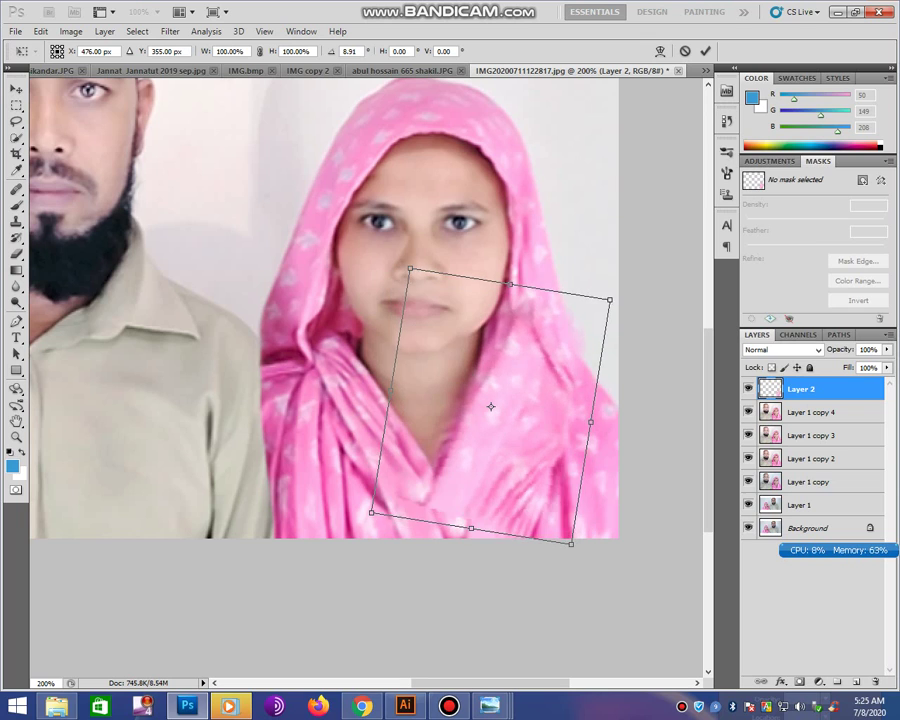
drag(491, 406, 483, 401)
key(Return)
key(l)
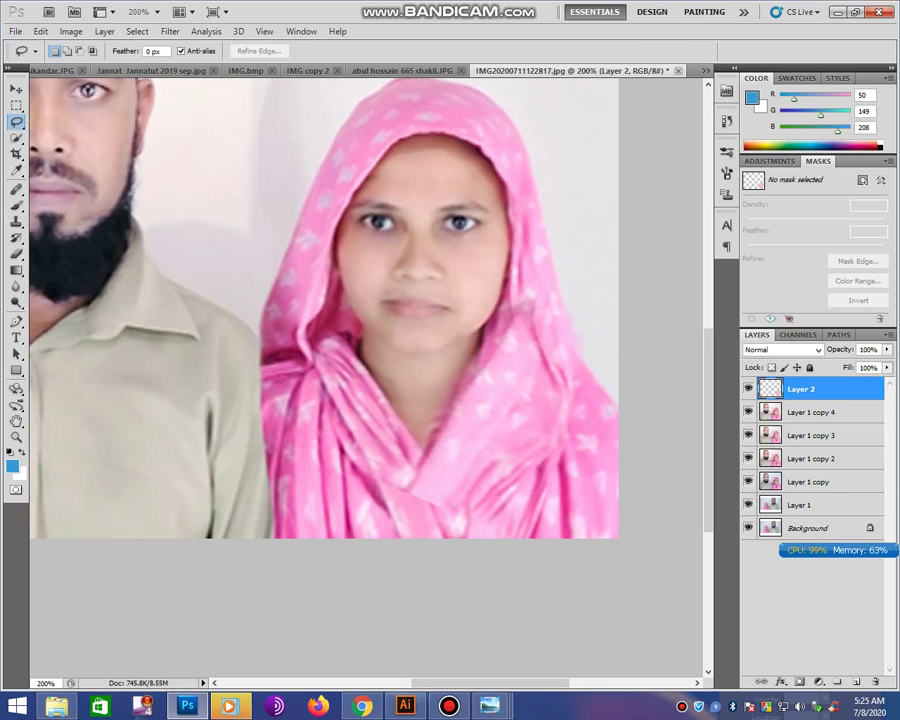
- Select the Eraser tool with a 95 px brush size
right_click(16, 253)
click(50, 250)
right_click(383, 471)
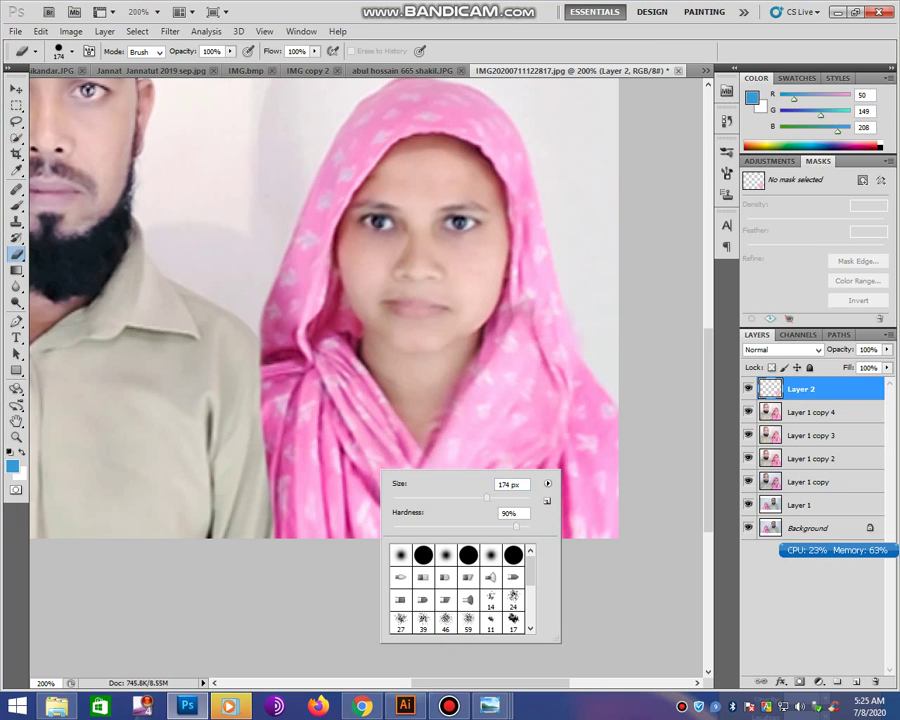
double_click(509, 484)
text(95)
key(Tab)
key(Return)
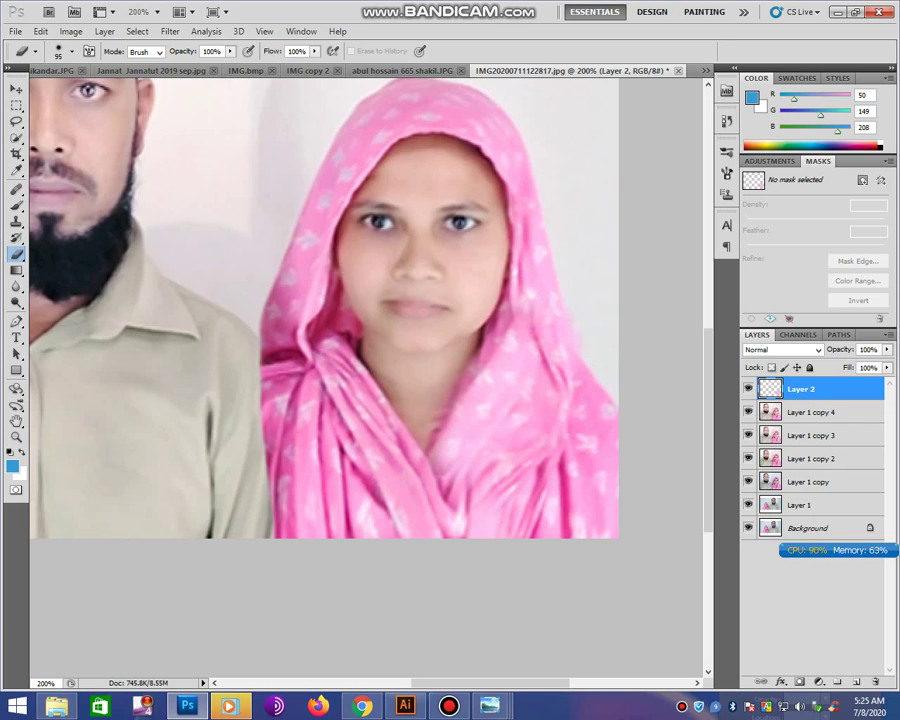
- Duplicate the scarf patch, rotate it, narrow it to about 80%, and fit it onto the shoulder
key(v)
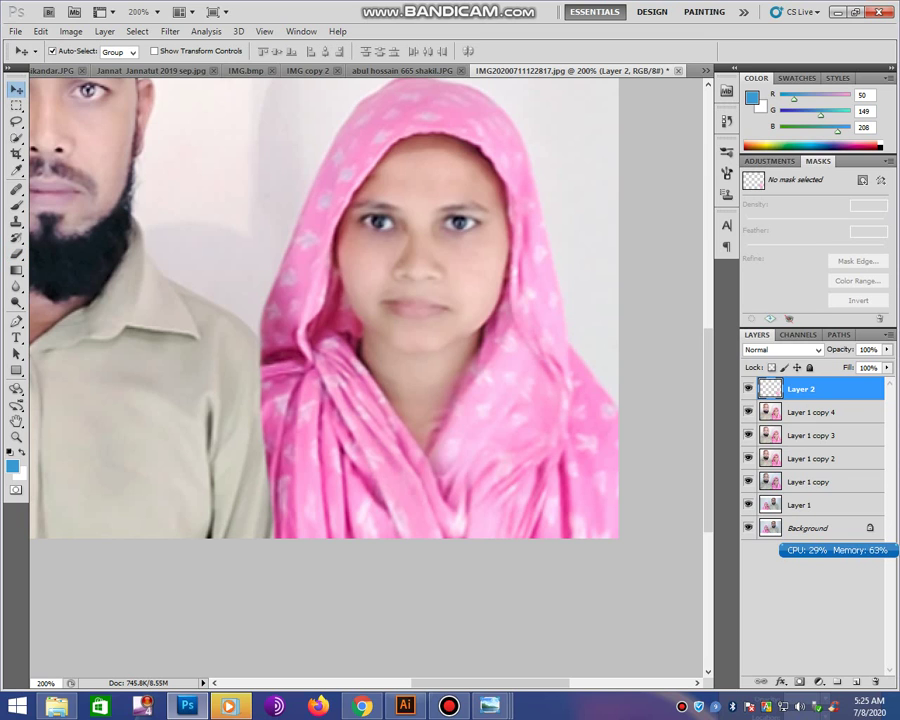
key(ctrl+j)
key(ctrl+t)
drag(540, 570, 470, 600)
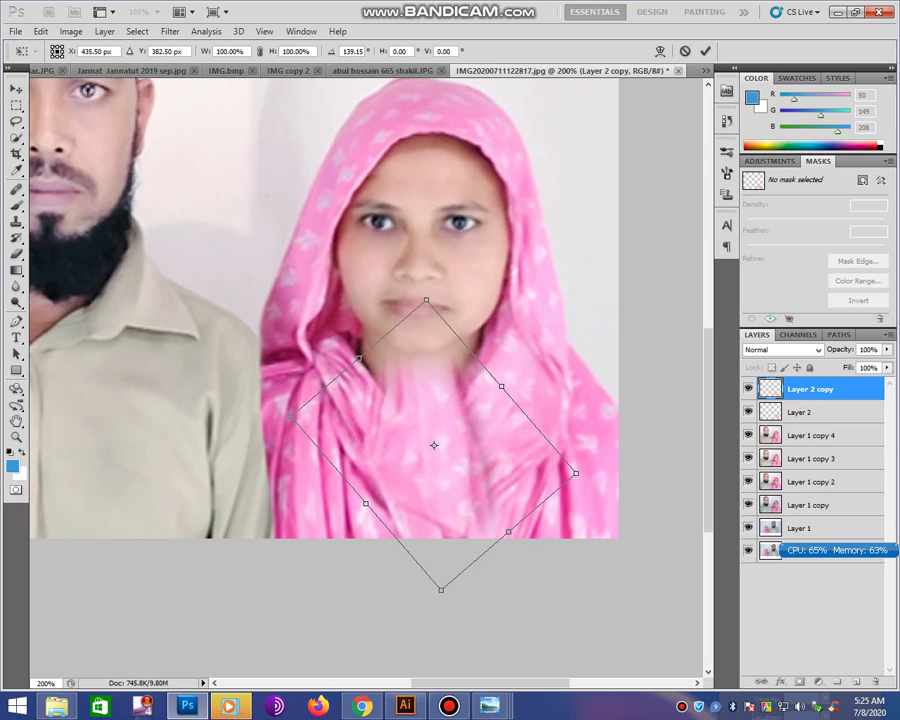
drag(432, 440, 340, 393)
drag(500, 420, 502, 400)
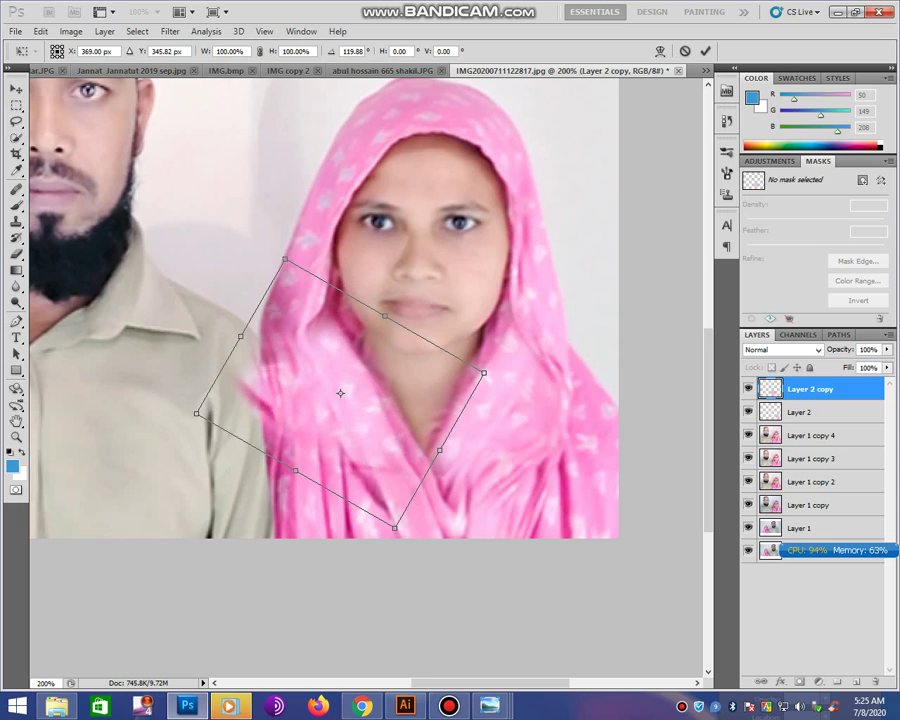
drag(384, 316, 363, 343)
drag(330, 408, 363, 393)
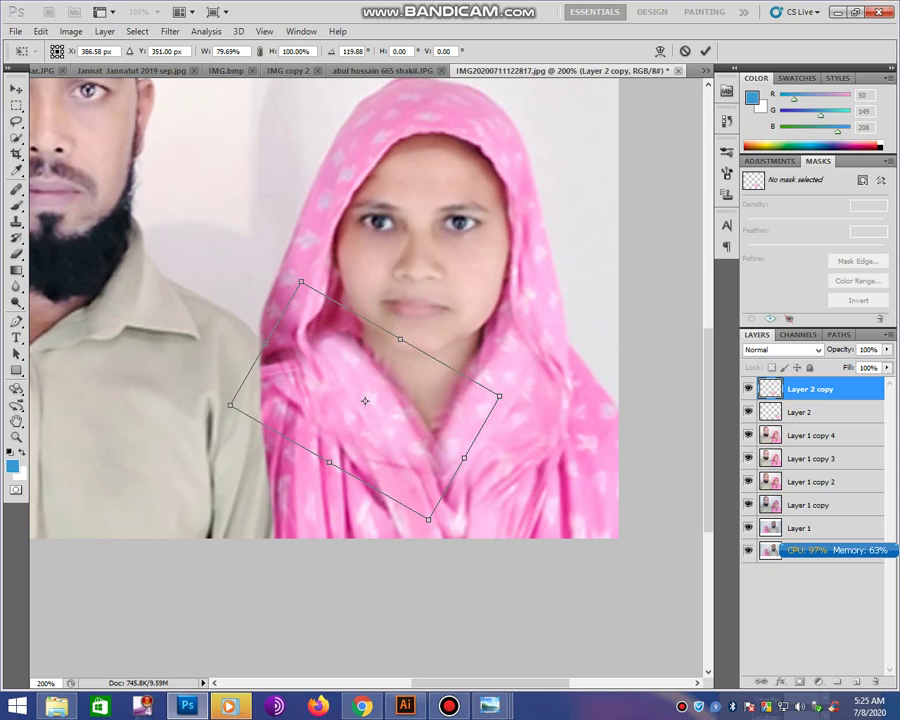
drag(510, 395, 510, 388)
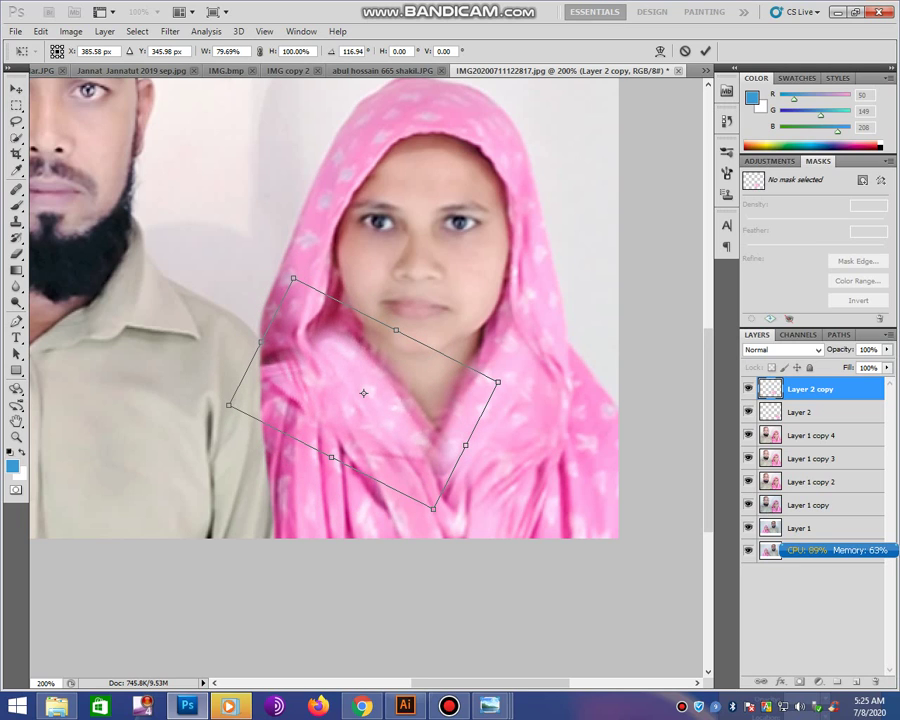
drag(465, 445, 495, 460)
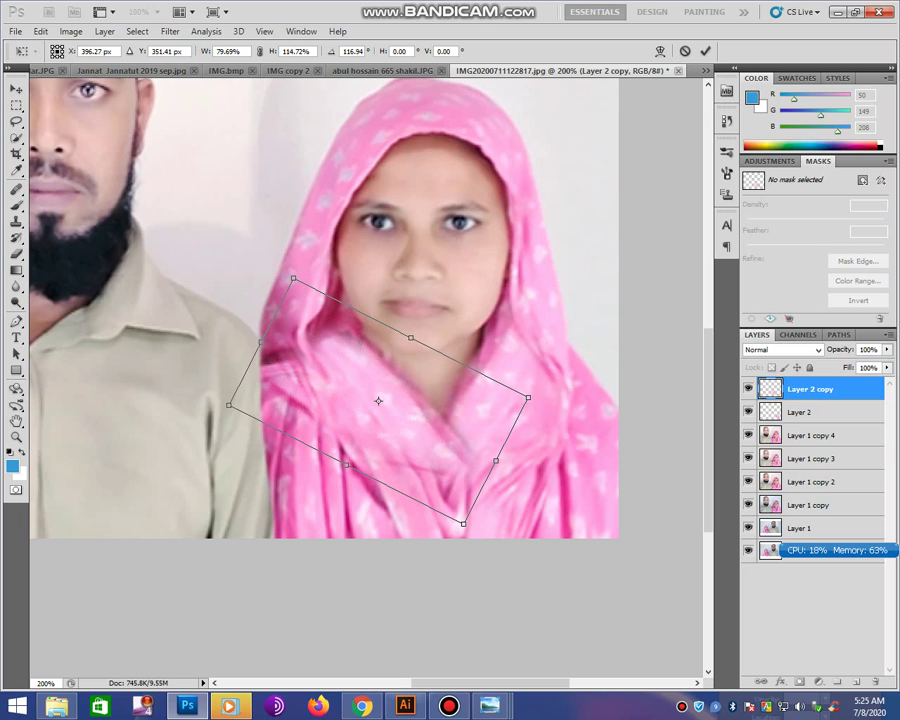
drag(528, 397, 493, 421)
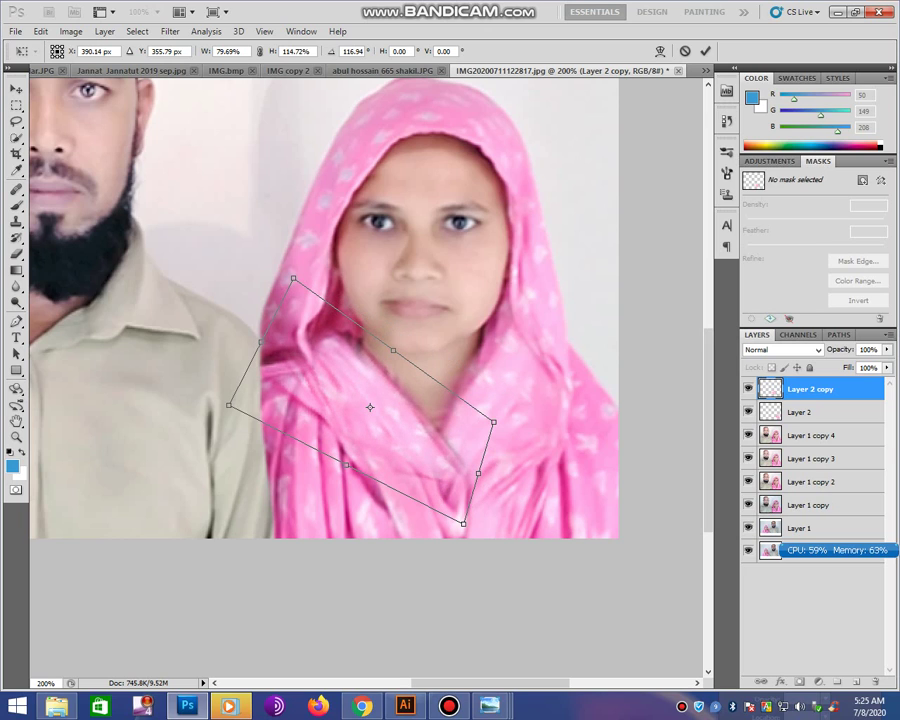
key(Return)
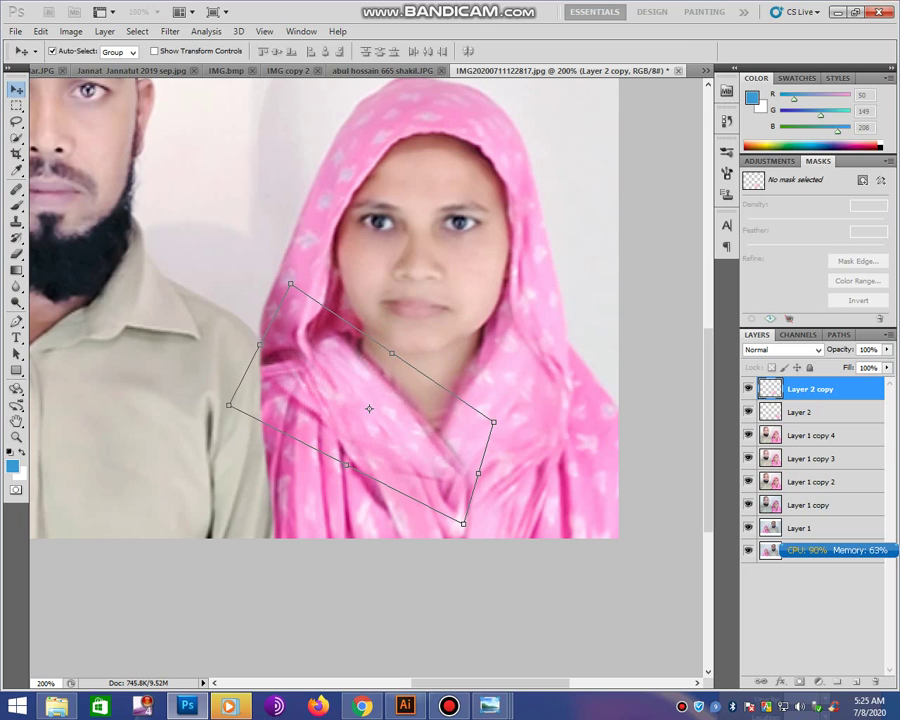
- Duplicate the patch again, rotate it about 38° clockwise, and skew it down over the scarf
click(16, 254)
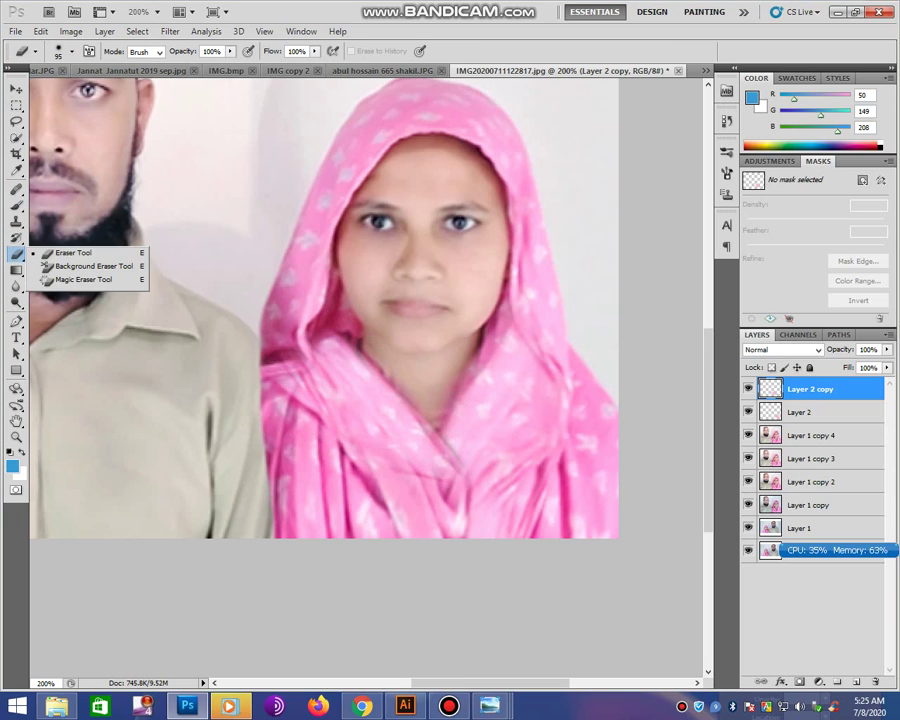
click(72, 253)
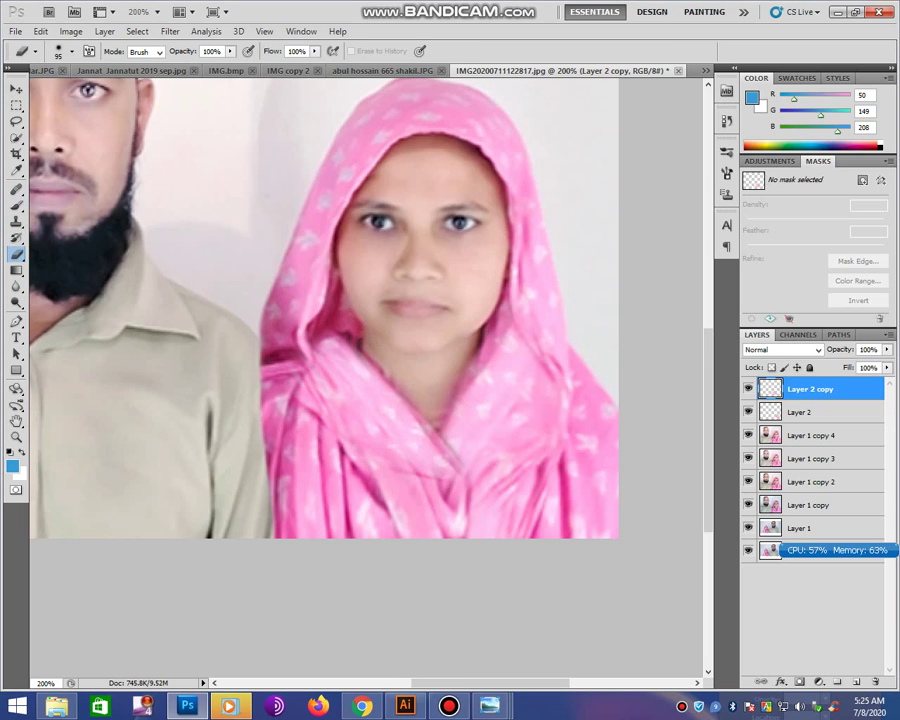
key(v)
key(ctrl+j)
key(ctrl+t)
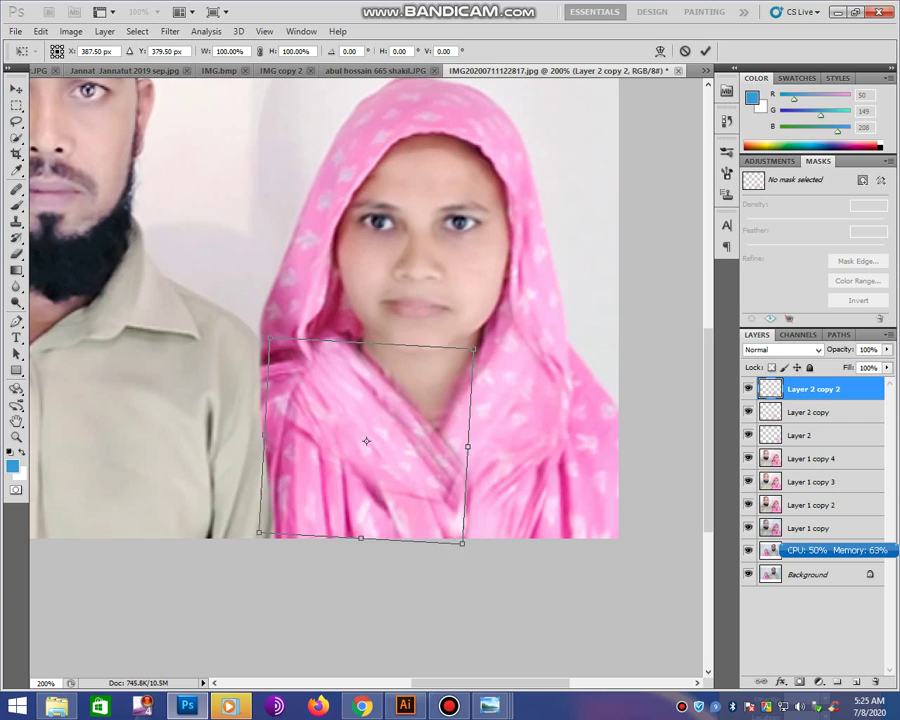
drag(480, 560, 383, 605)
drag(366, 441, 354, 491)
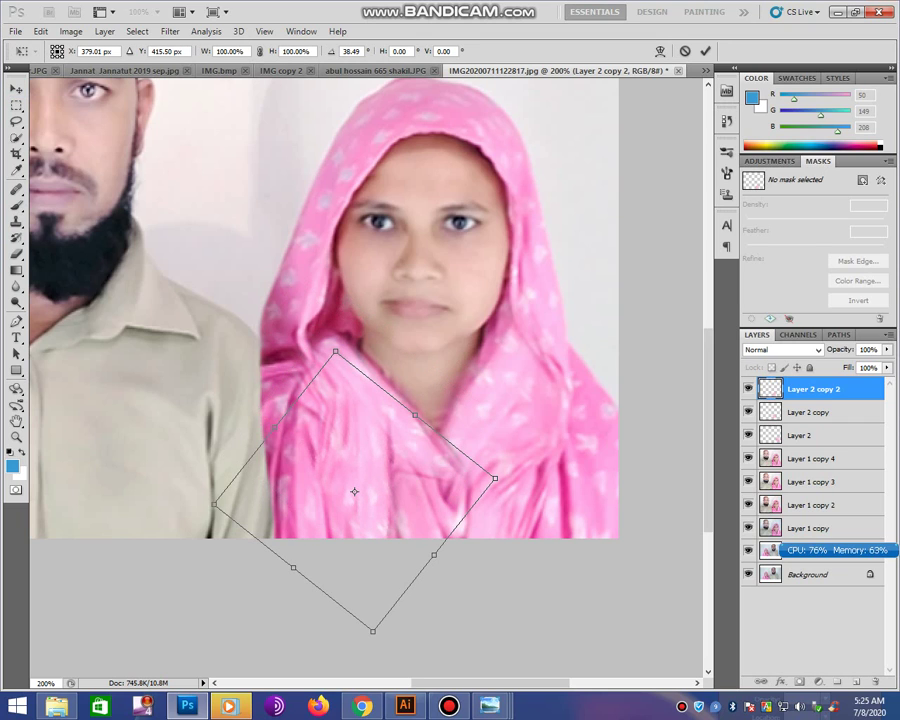
drag(415, 415, 402, 409)
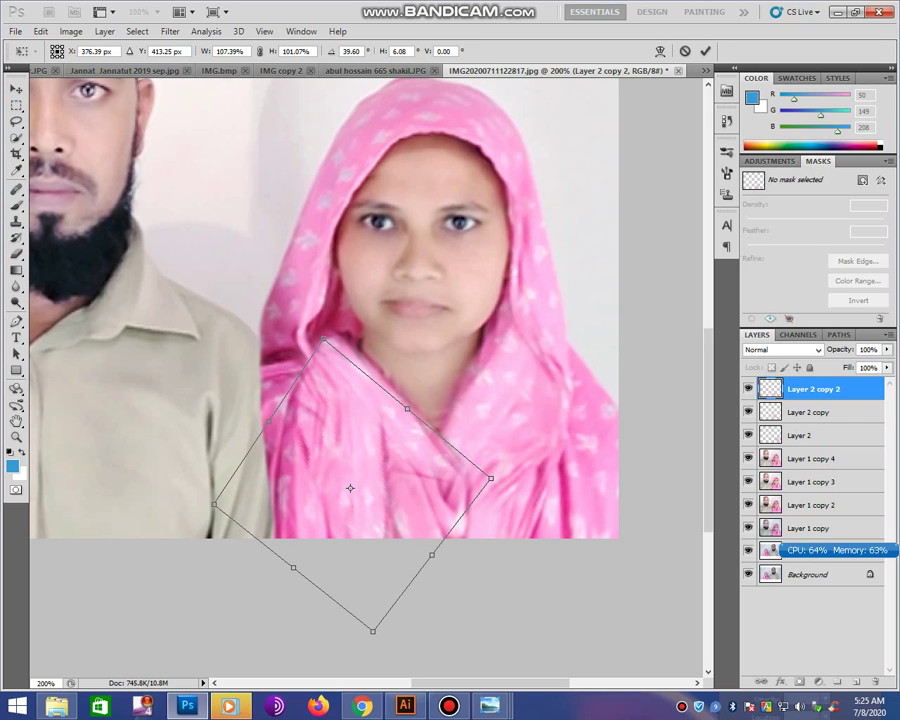
key(Return)
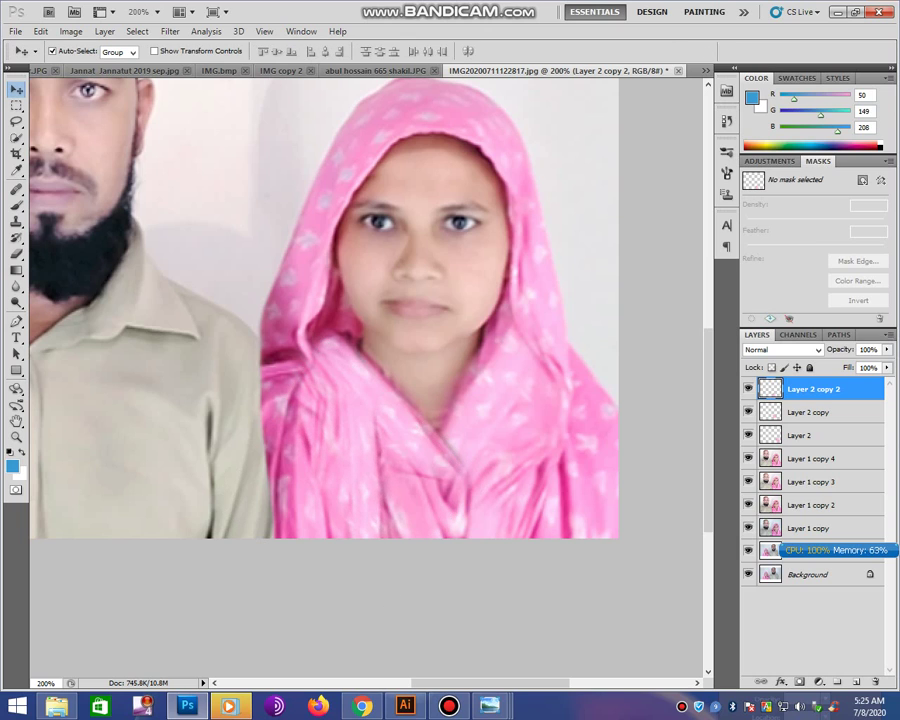
- View the image at 100%, merge all layers into one image, and duplicate it onto a new layer
click(16, 437)
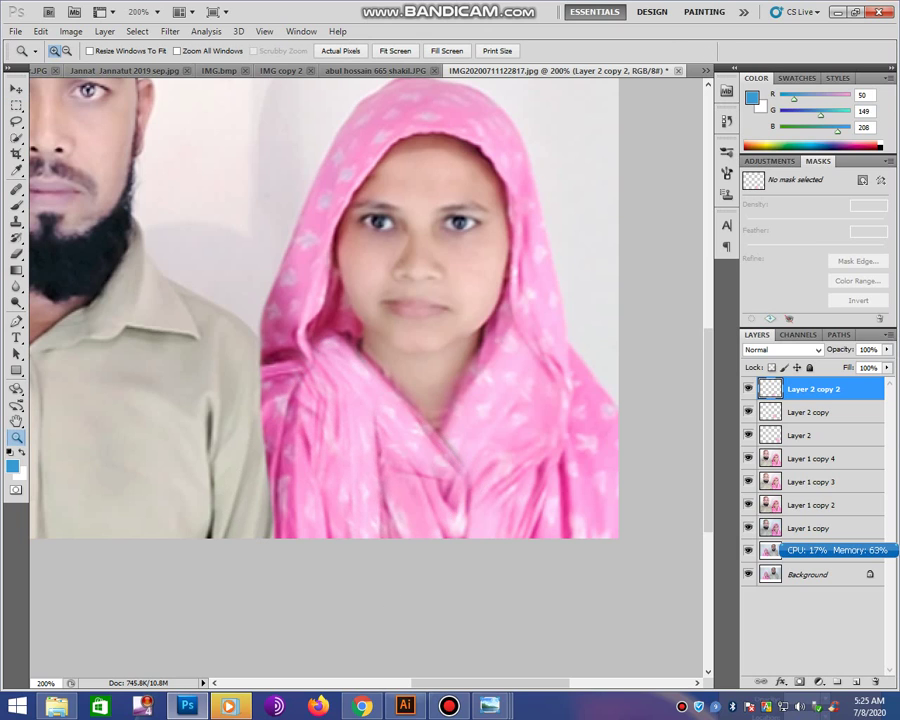
double_click(16, 437)
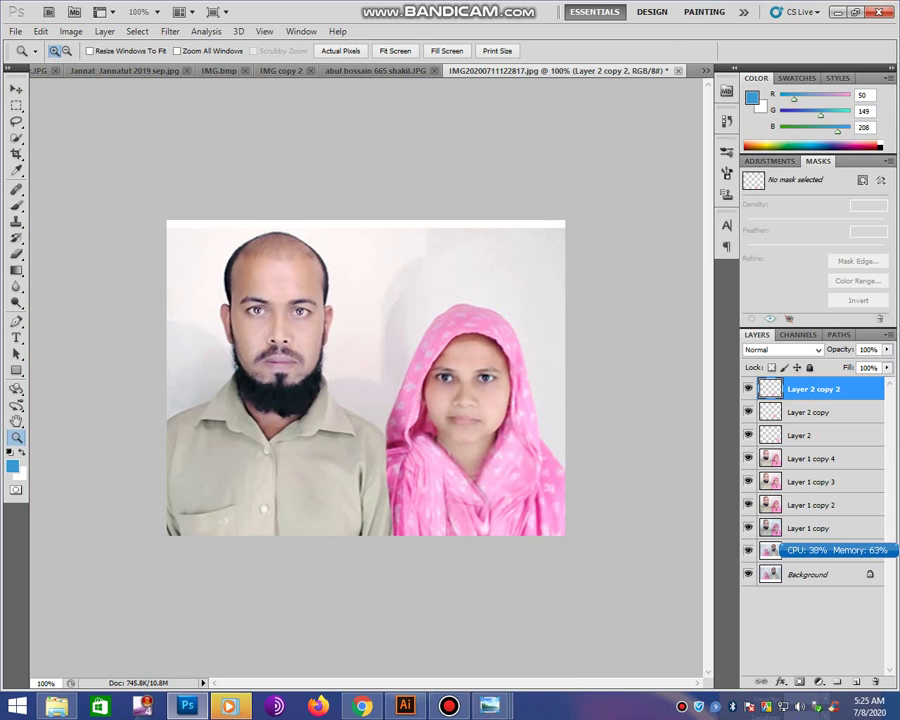
key(ctrl+shift+e)
key(ctrl+j)
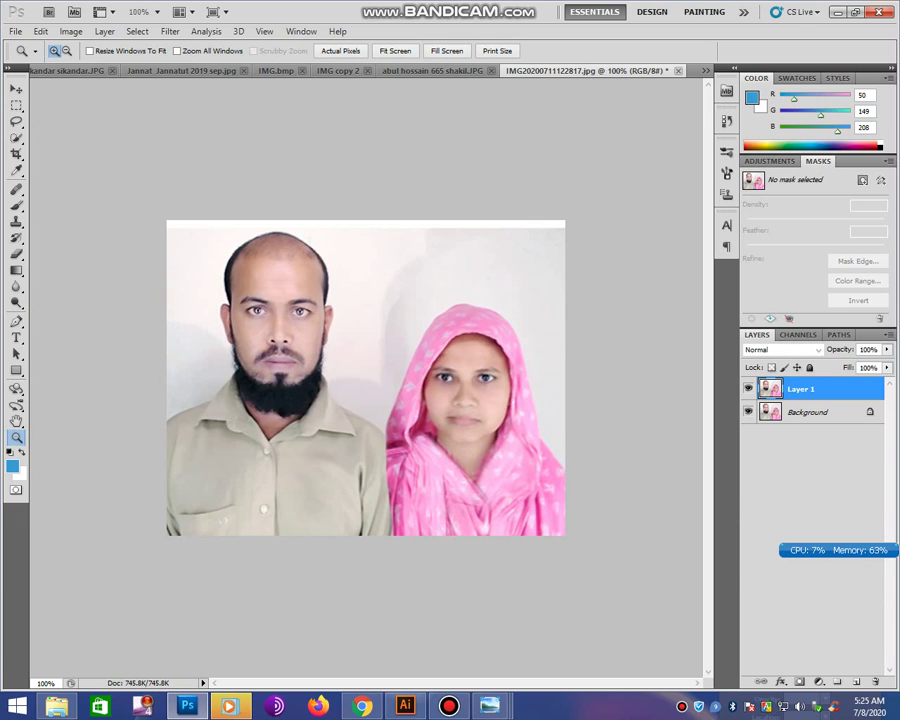
- Quick-select the background around both people, trimming the selection along the hood edge
key(w)
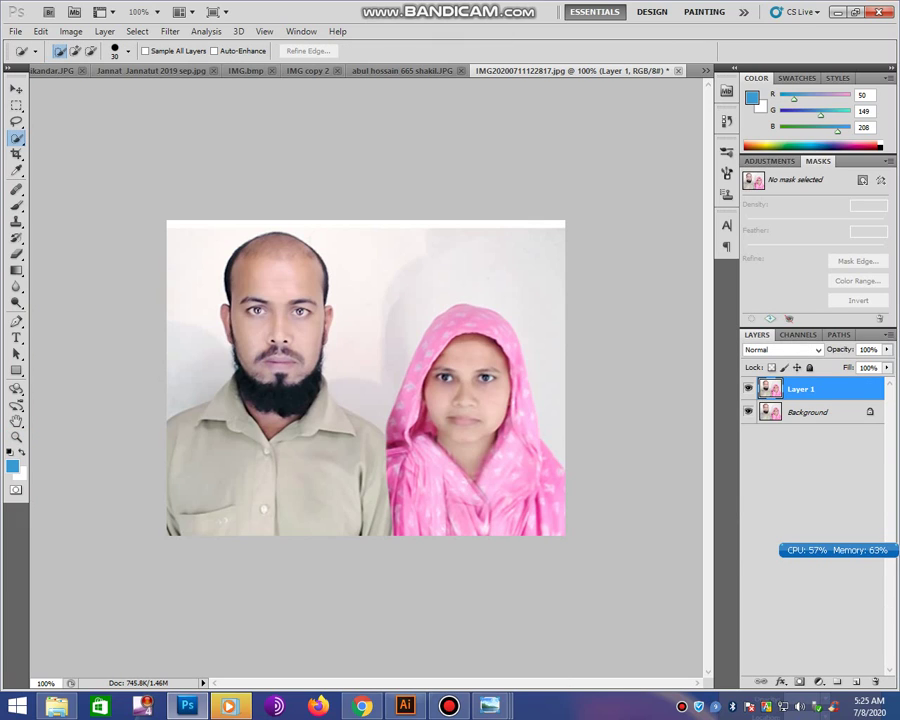
drag(373, 251, 395, 360)
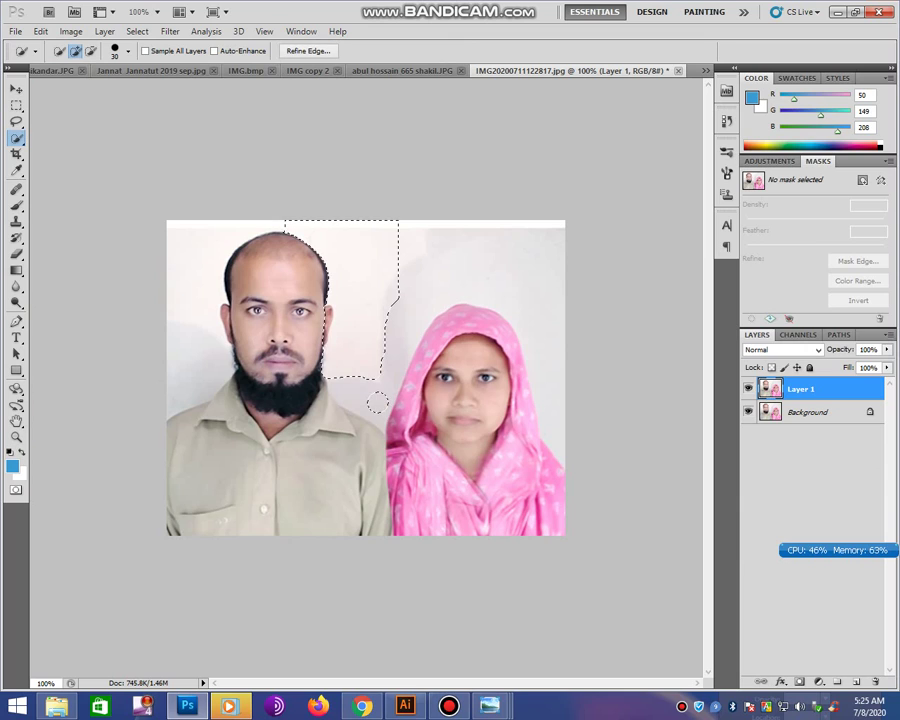
drag(372, 400, 378, 425)
key(alt)
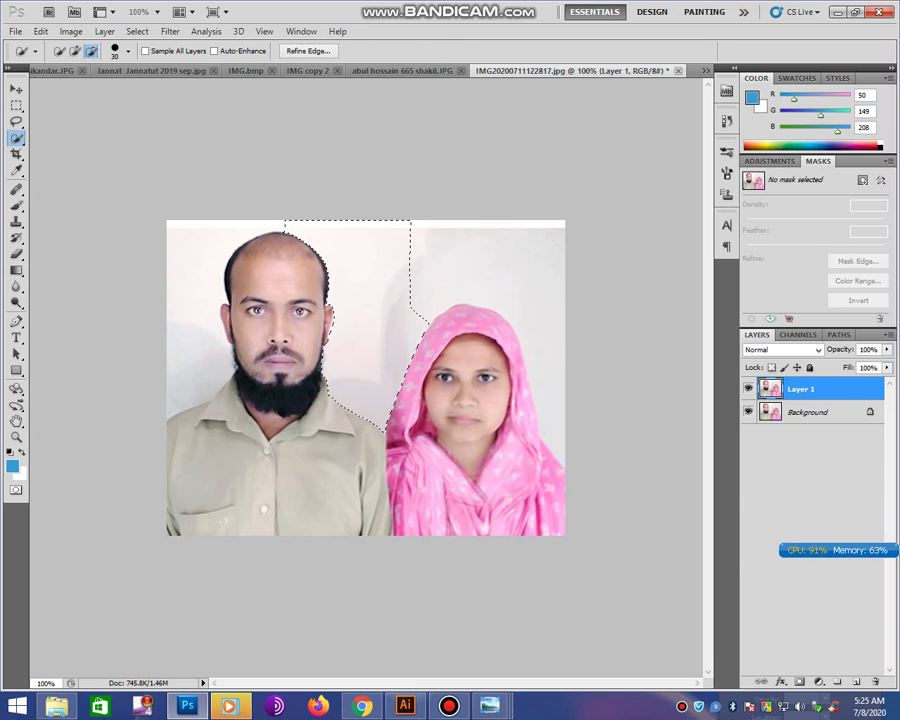
drag(430, 250, 540, 320)
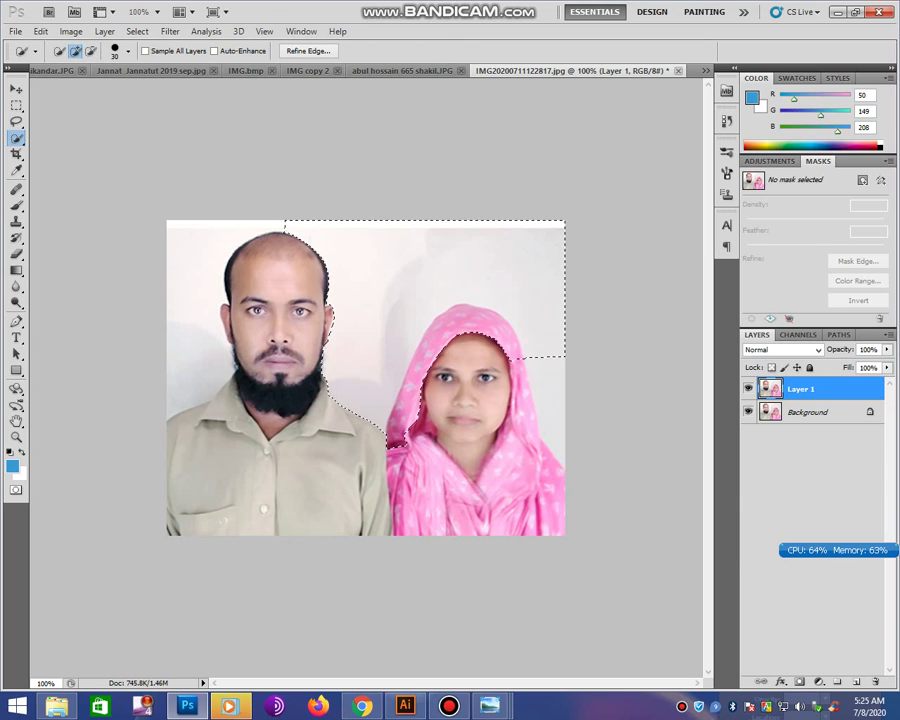
drag(545, 380, 550, 445)
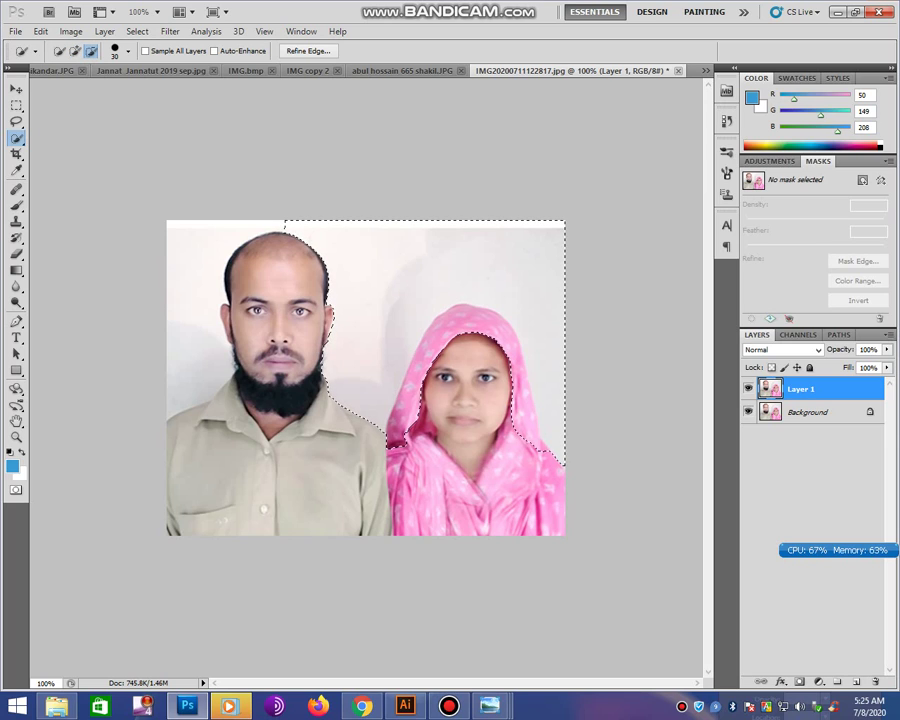
drag(518, 380, 522, 405)
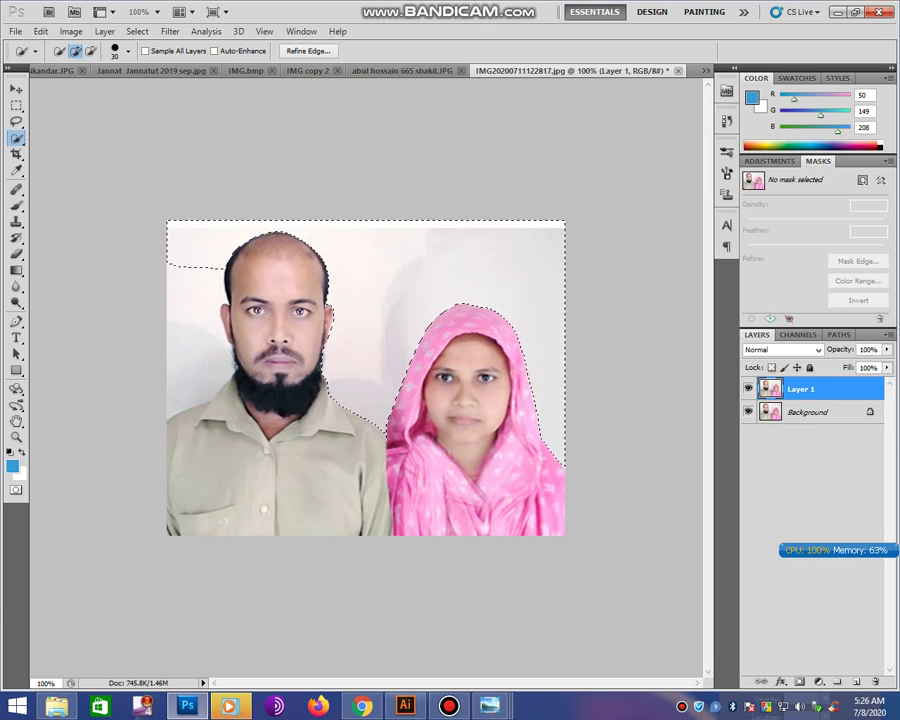
key(alt)
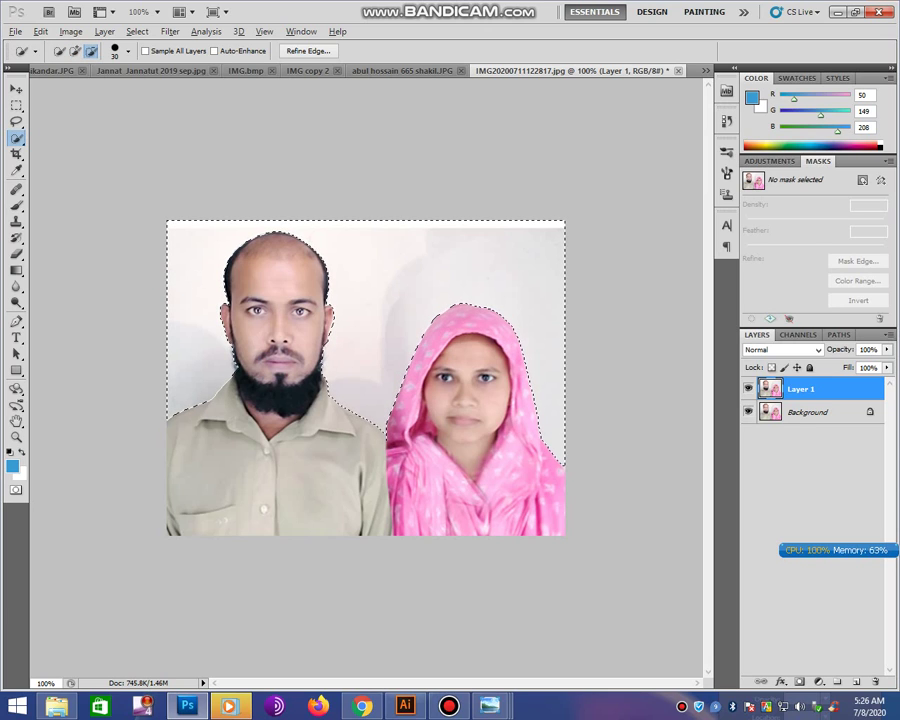
- Zoom in to check the selection edge, then invert it to select the two people
key(z)
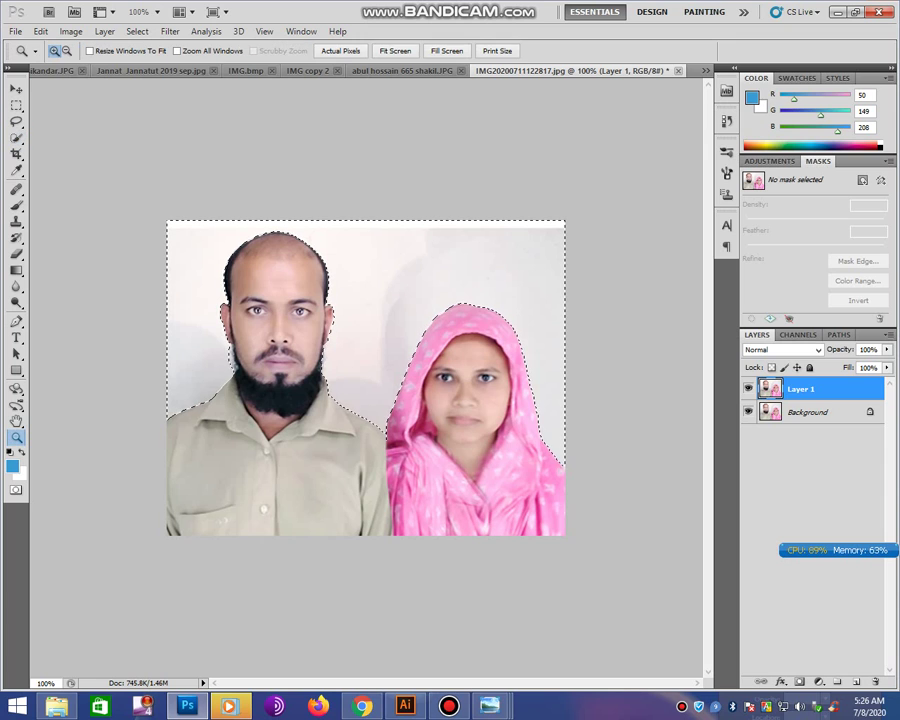
drag(167, 291, 440, 527)
drag(201, 231, 532, 482)
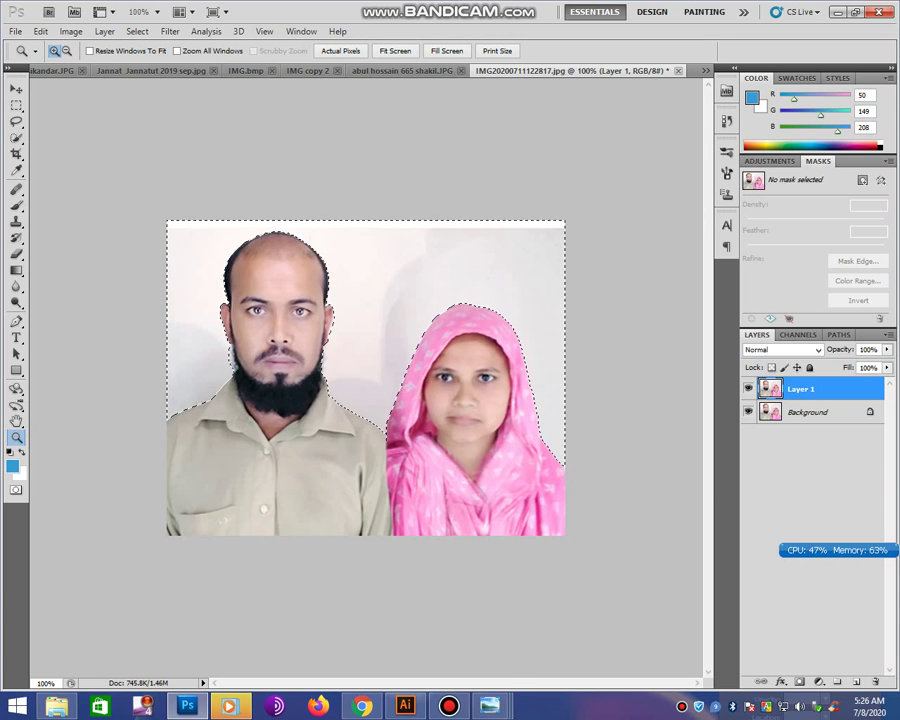
key(ctrl+shift+i)
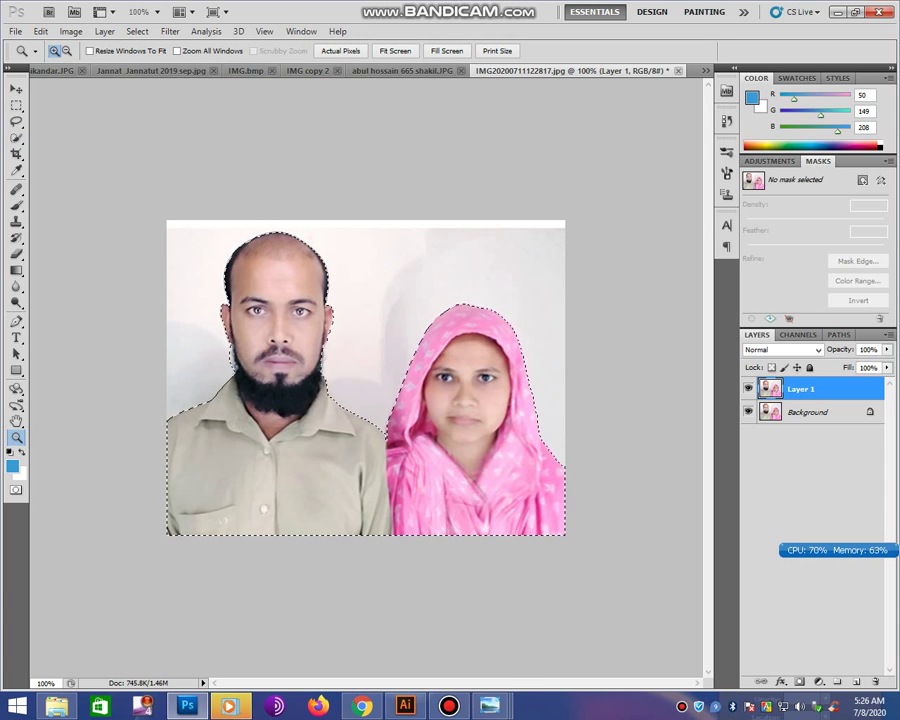
- Mask the couple and refine edges: Radius 1.7, Smooth 7, Decontaminate 74, output as new masked layer
click(799, 681)
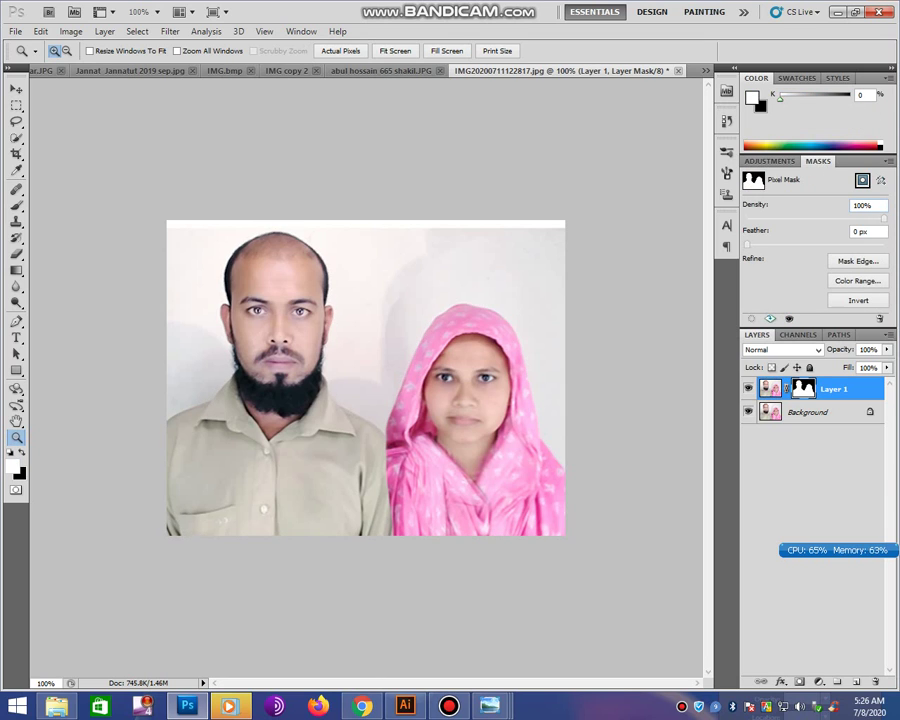
click(858, 260)
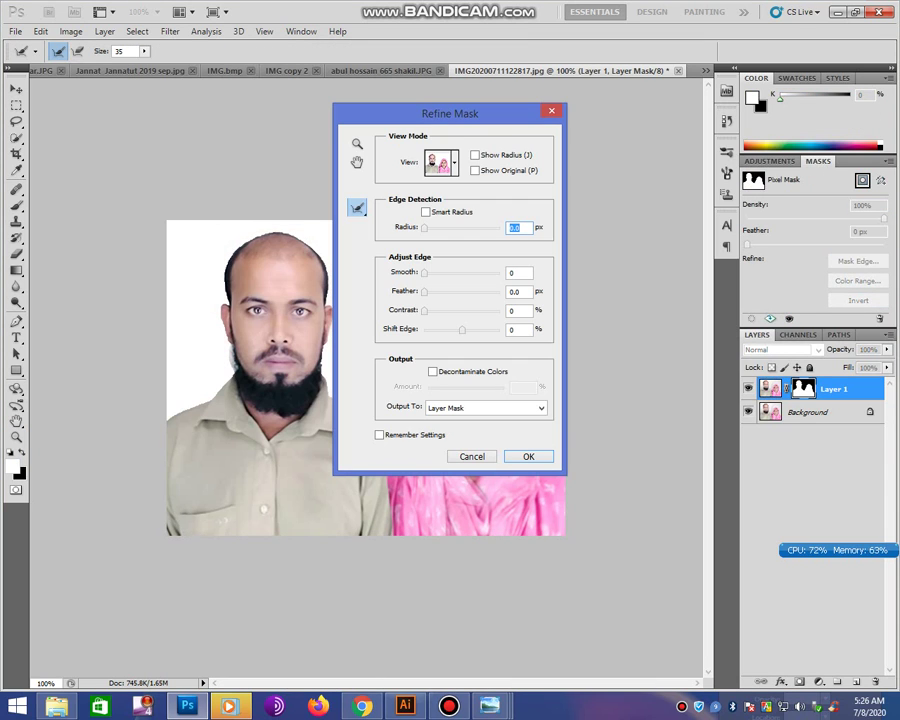
drag(449, 113, 622, 129)
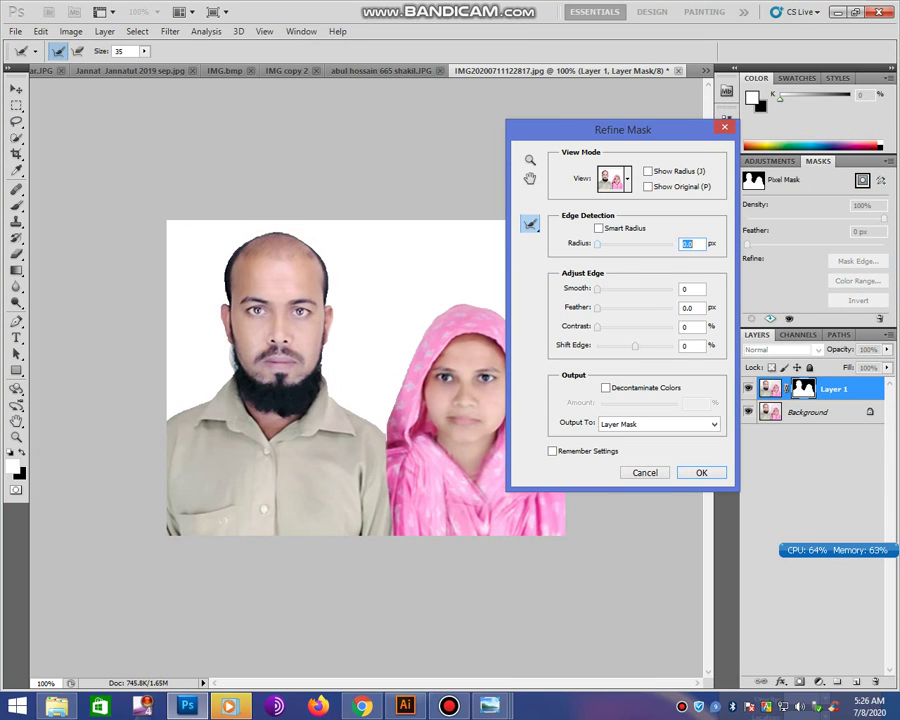
text(3.7)
key(Tab)
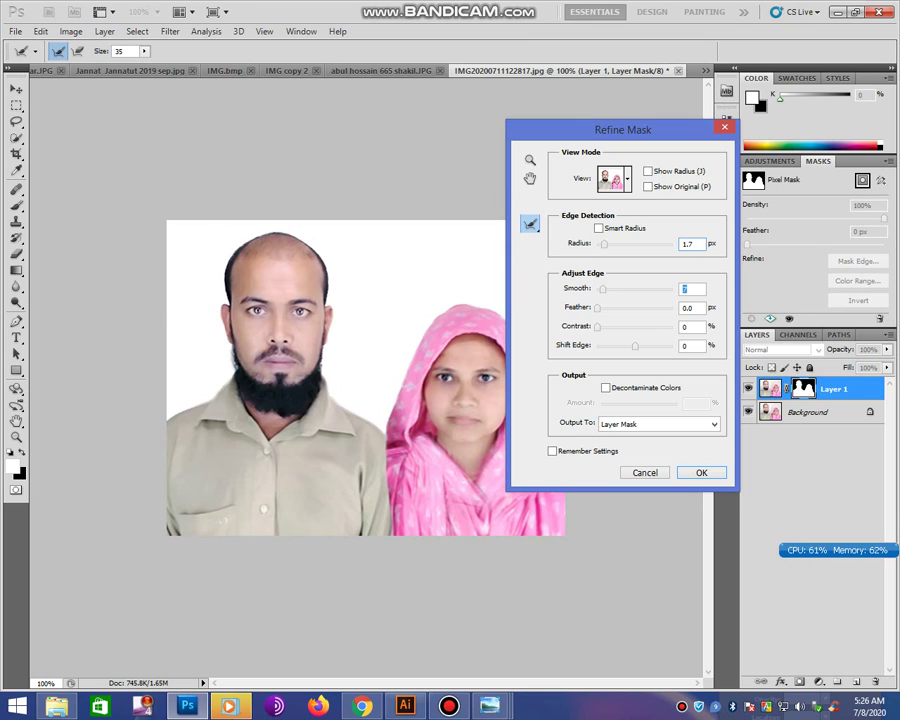
text(7)
key(Tab)
key(Tab)
key(Tab)
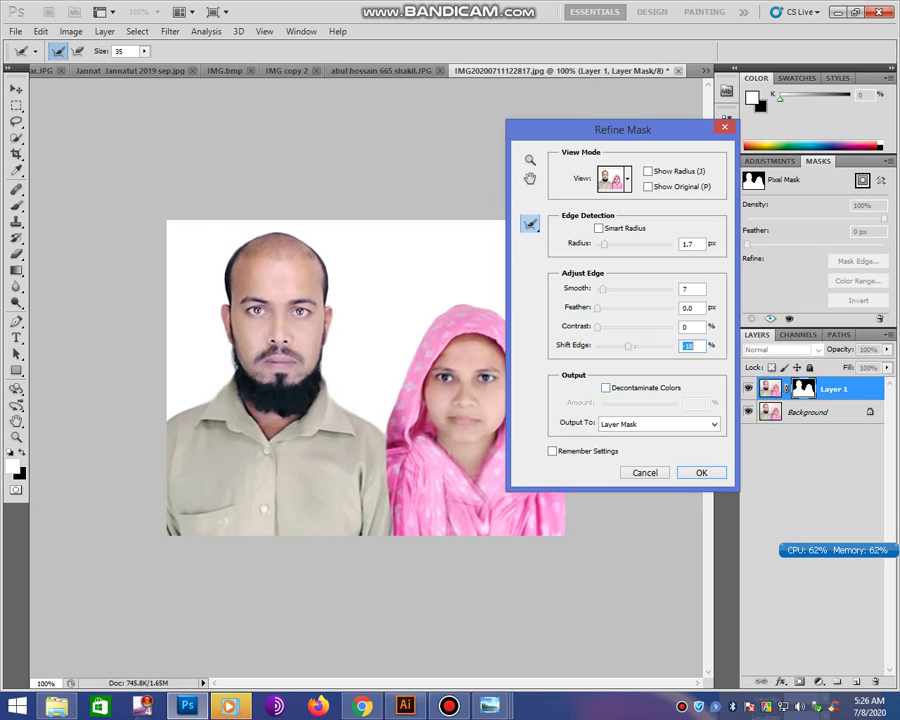
key(Tab)
key(space)
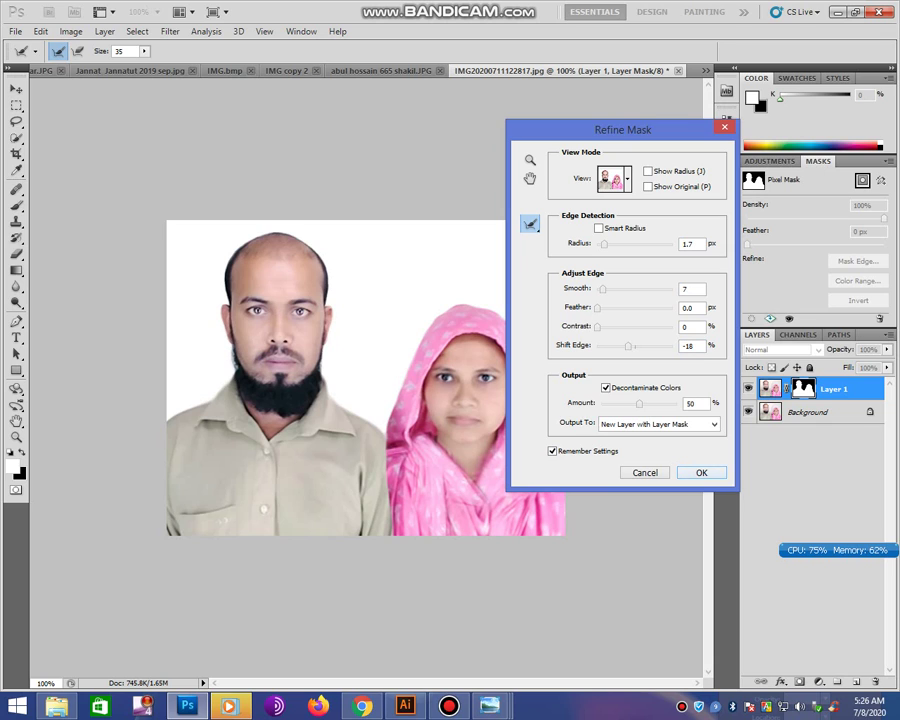
text(74)
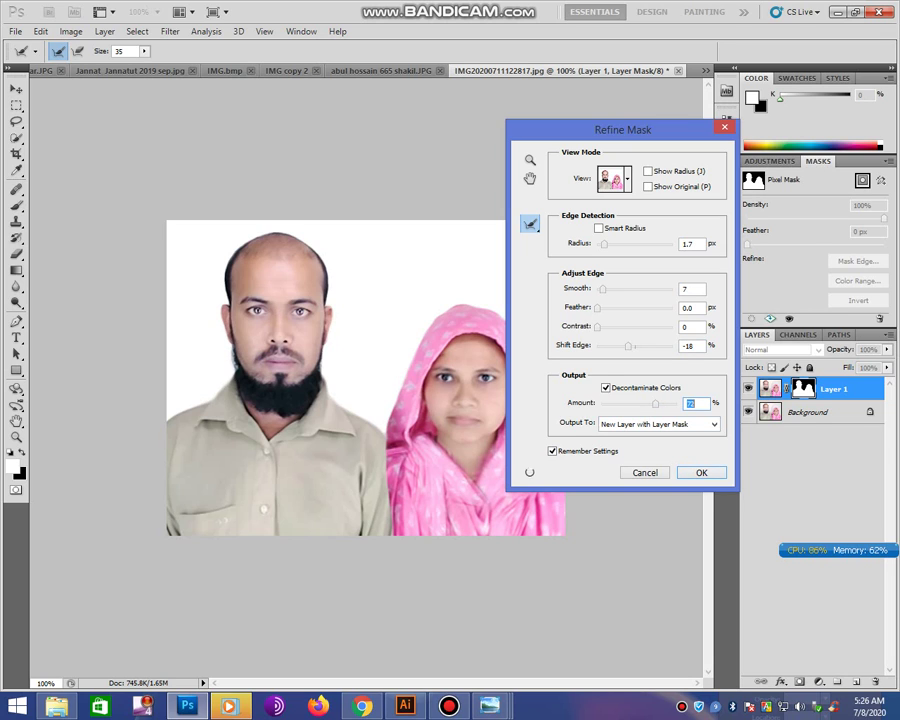
key(Return)
right_click(803, 389)
- Apply the mask, add a white-filled layer, merge visible into Background, and duplicate it
click(784, 431)
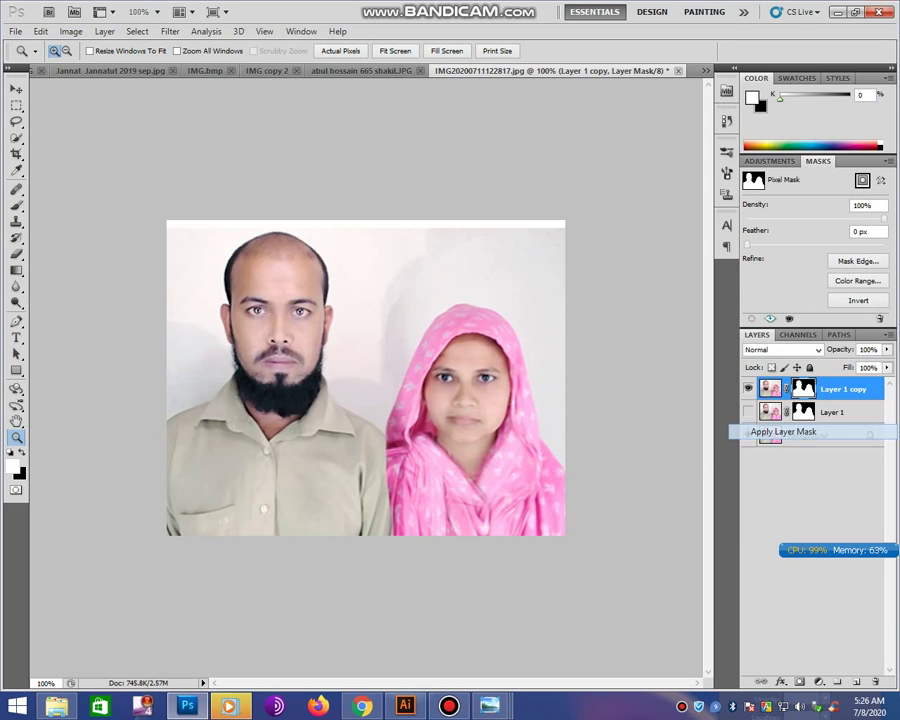
key(ctrl+shift+n)
key(Return)
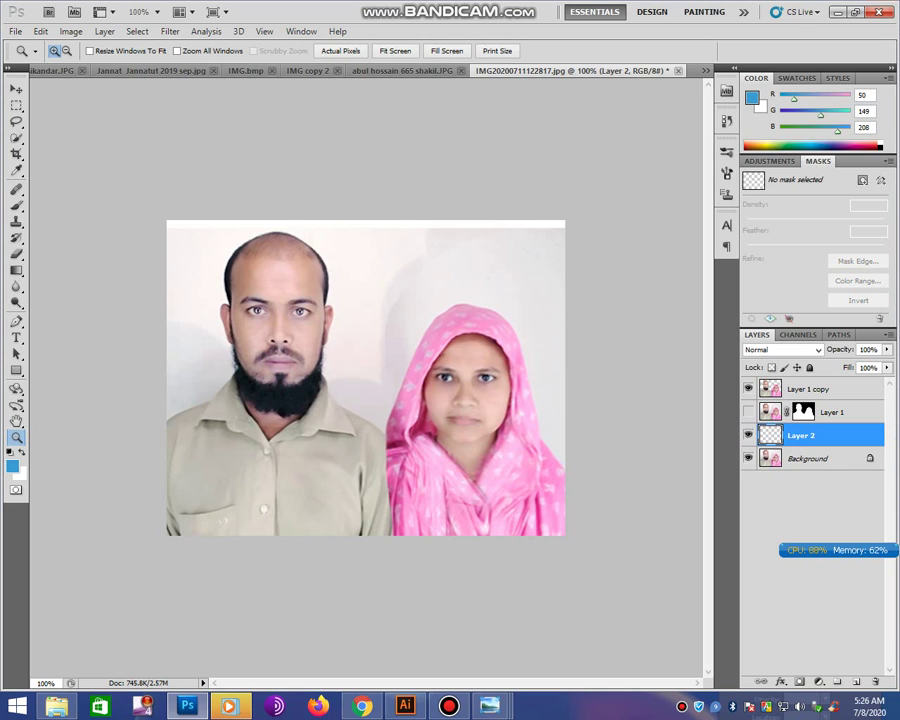
key(x)
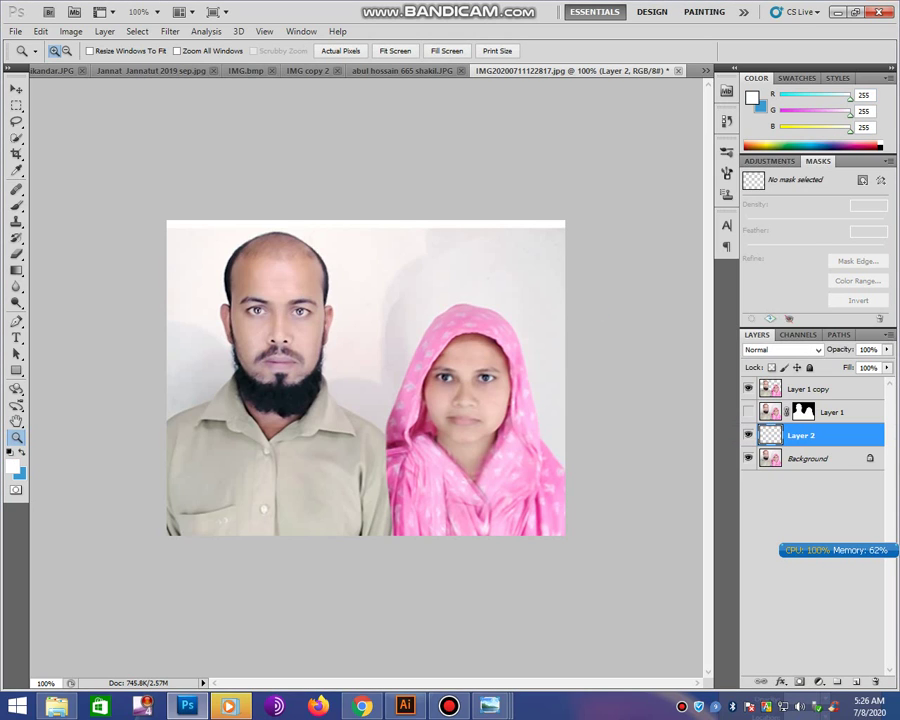
key(shift+F5)
key(Return)
key(ctrl+shift+e)
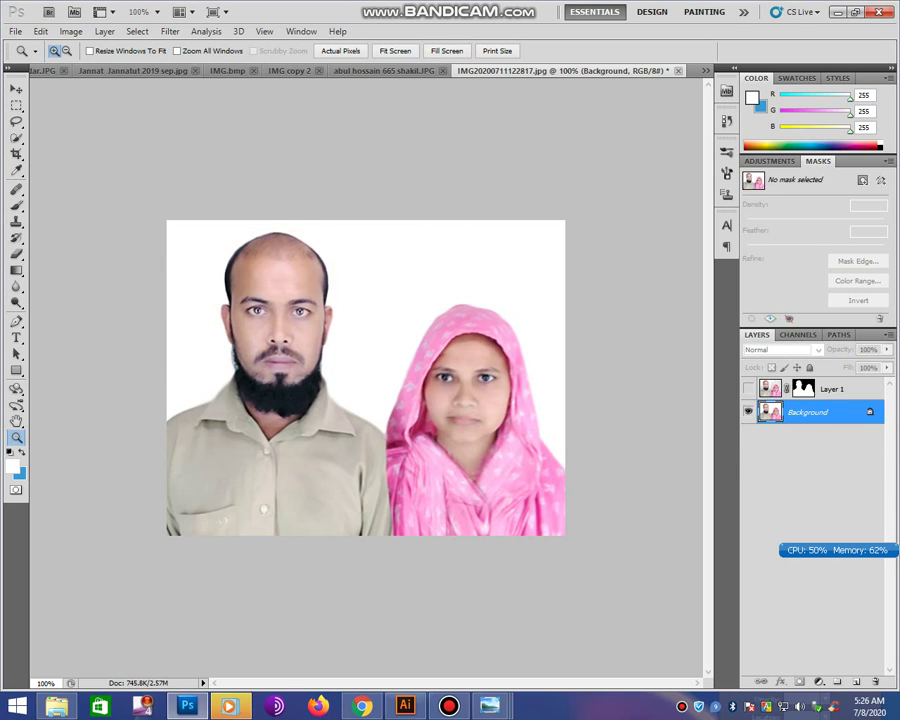
key(ctrl+j)
key(ctrl+j)
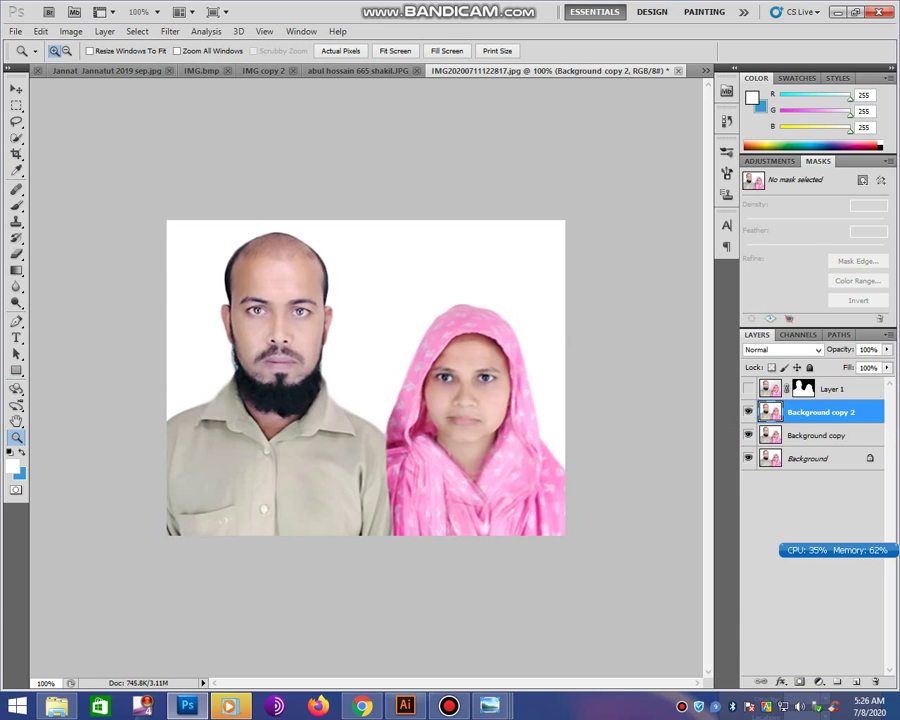
click(104, 31)
mouse_move(124, 106)
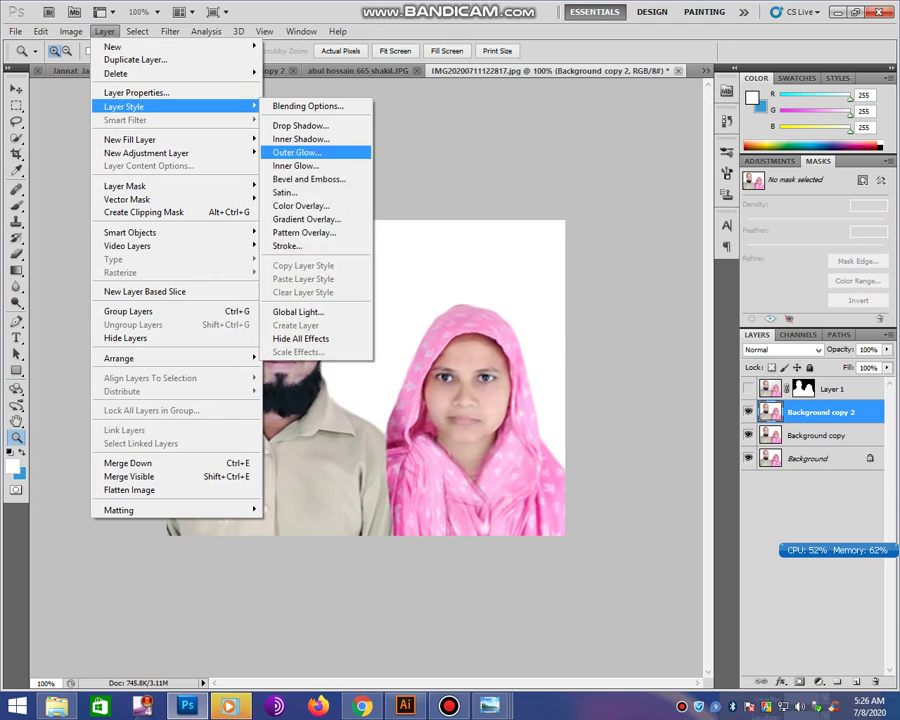
- Add a 3 px blue Stroke positioned Inside to the layer, then duplicate the stroked layer
click(300, 245)
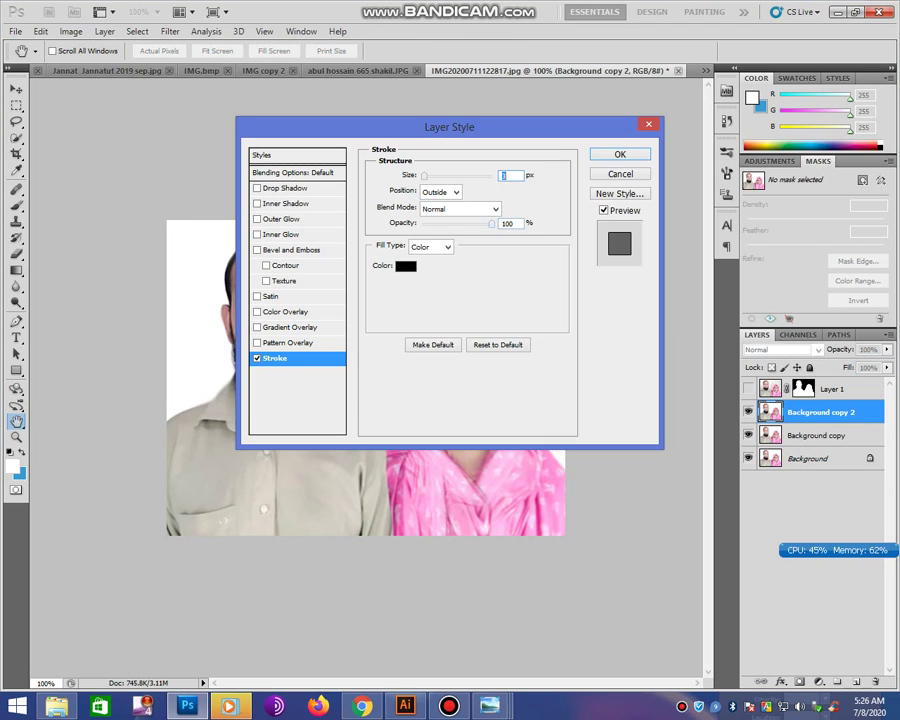
click(408, 263)
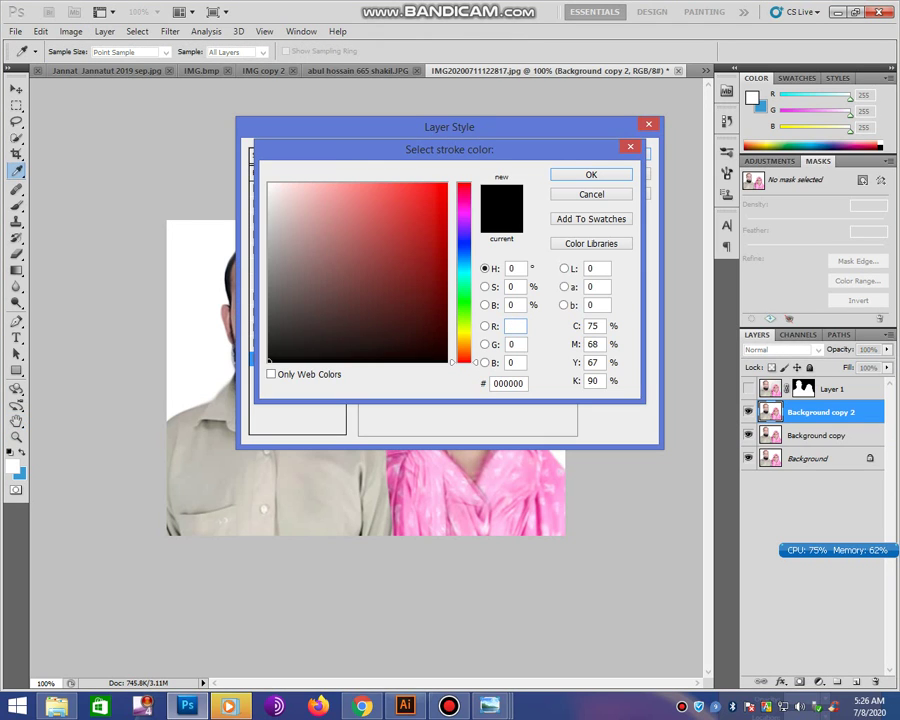
click(463, 258)
click(432, 202)
click(591, 174)
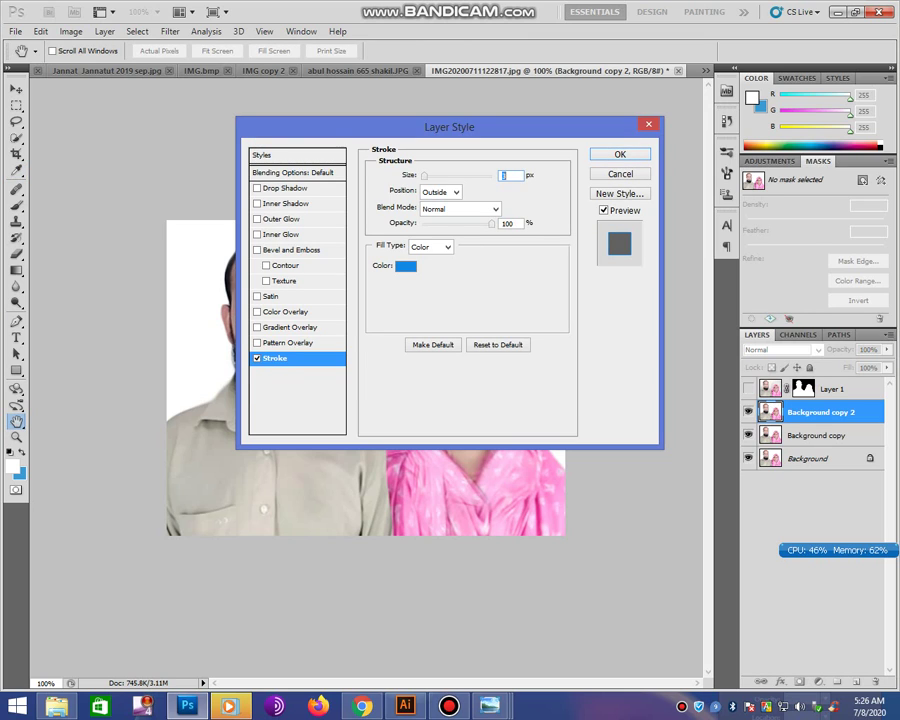
text(3)
click(440, 192)
click(432, 214)
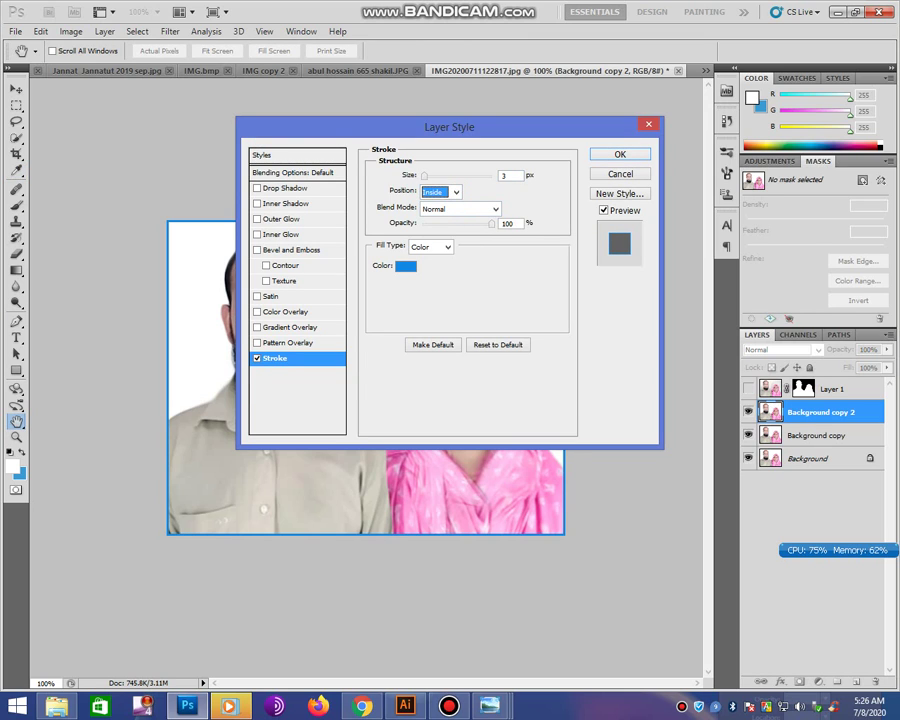
key(Return)
key(ctrl+j)
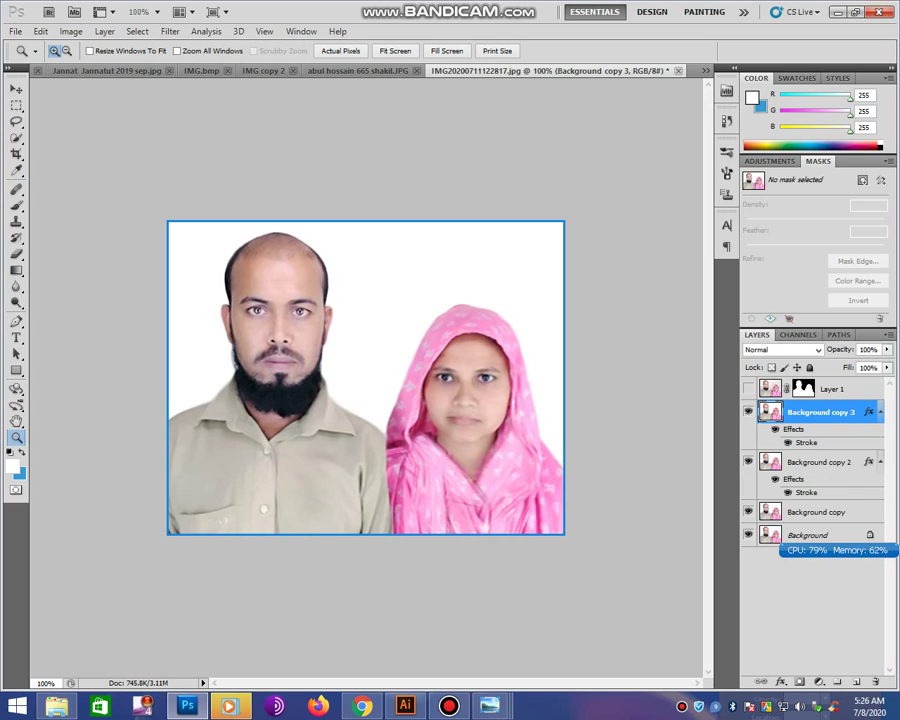
- Merge all visible bordered layers into Background and check it at 66.7% then 100% zoom
key(ctrl+shift+e)
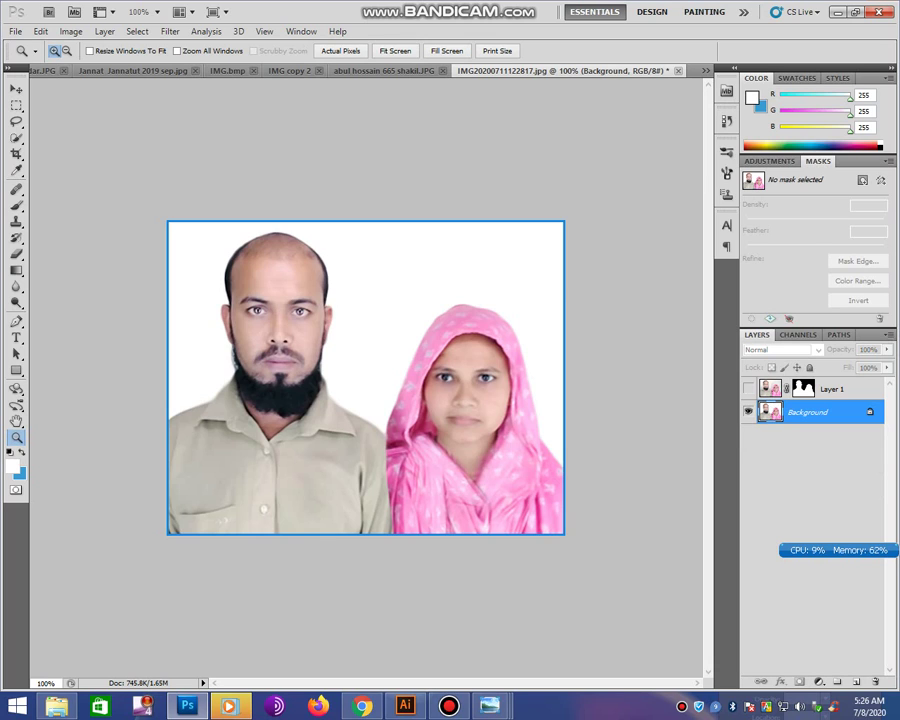
key(ctrl+minus)
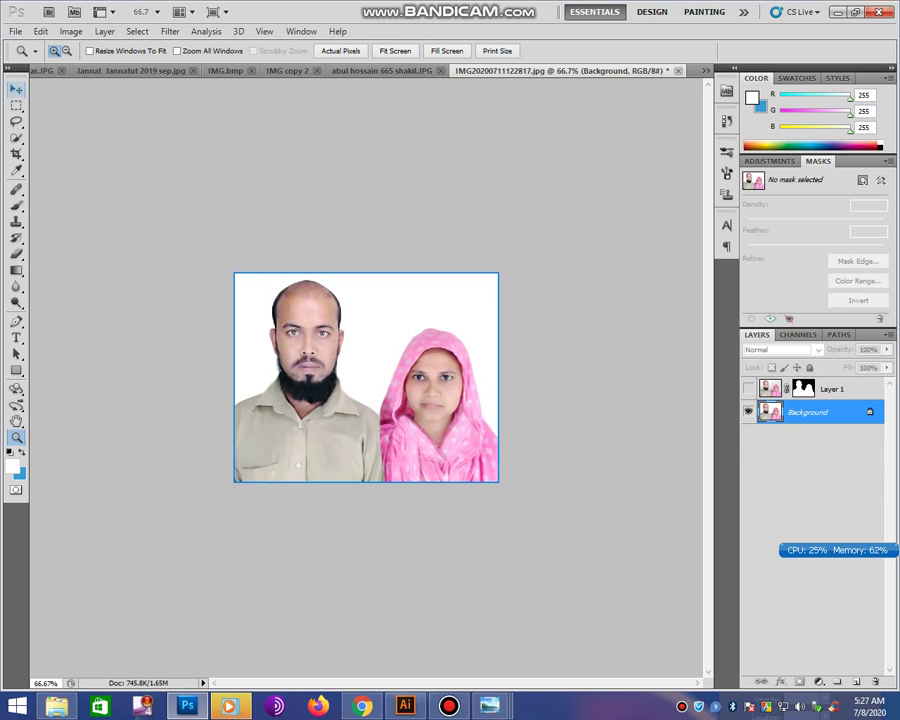
key(v)
click(610, 492)
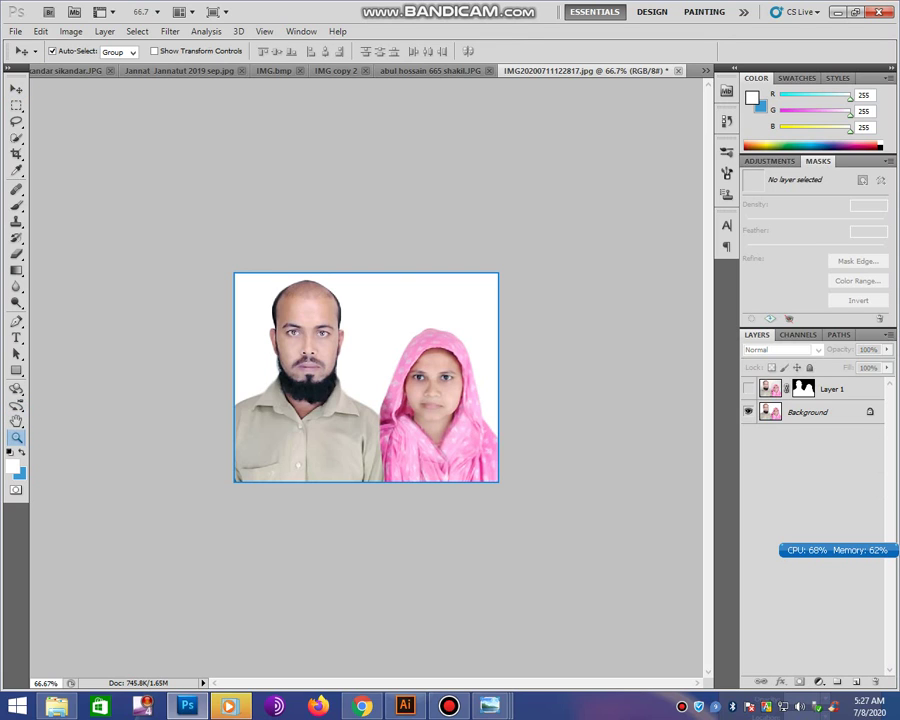
key(z)
key(ctrl+plus)
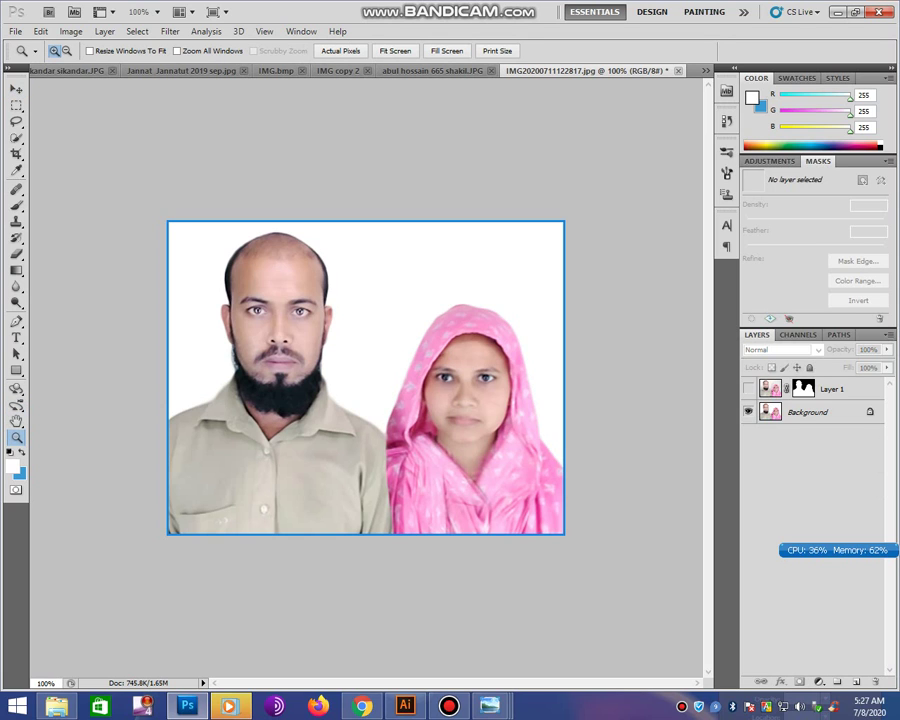